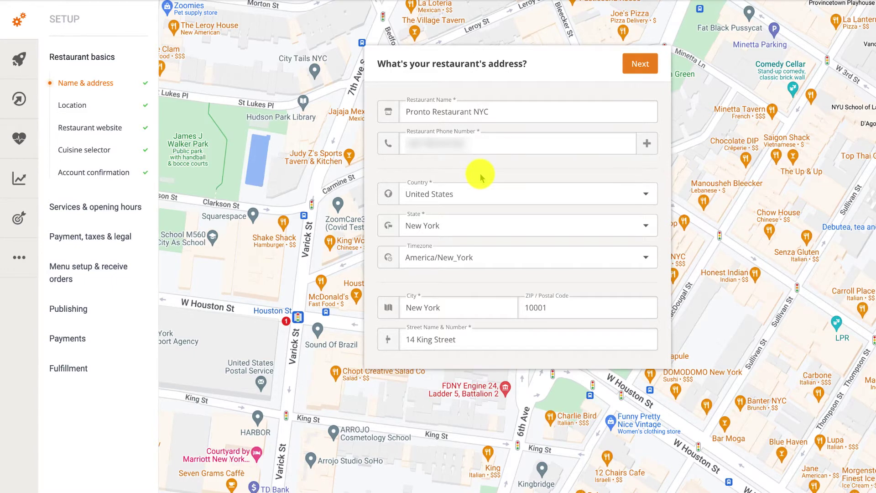
Open the Delivery page under Services & opening hours in the Setup sidebar
{"action": "left_click", "coordinate": [123, 205]}
{"action": "left_click", "coordinate": [84, 254]}
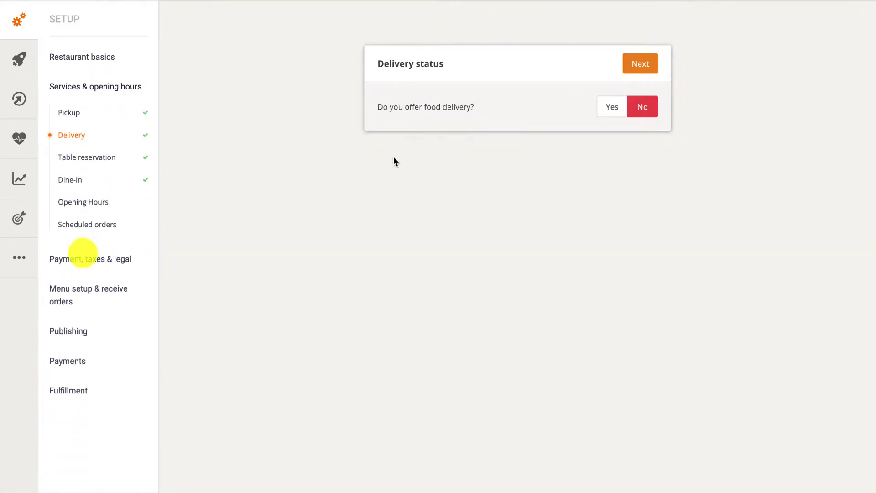
Switch food delivery to Yes and add Zone 1, a 0.62-mile circle around the SoHo restaurant
{"action": "left_click", "coordinate": [611, 114]}
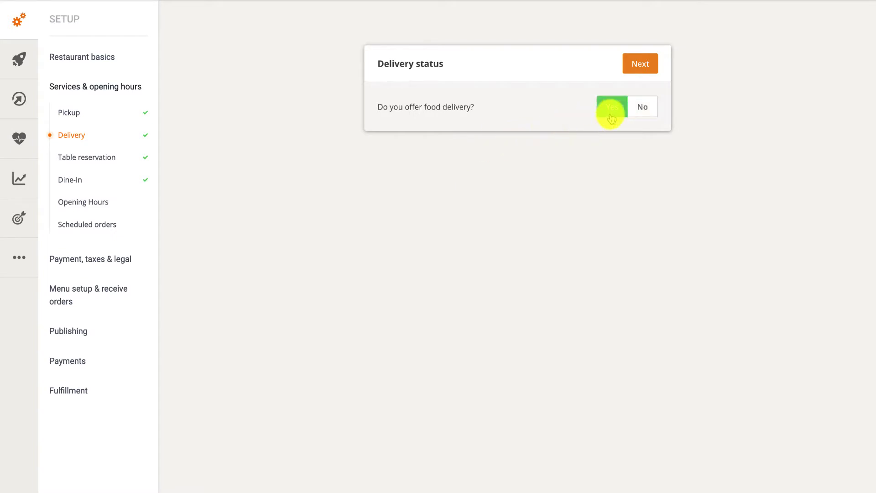
{"action": "left_click", "coordinate": [627, 67]}
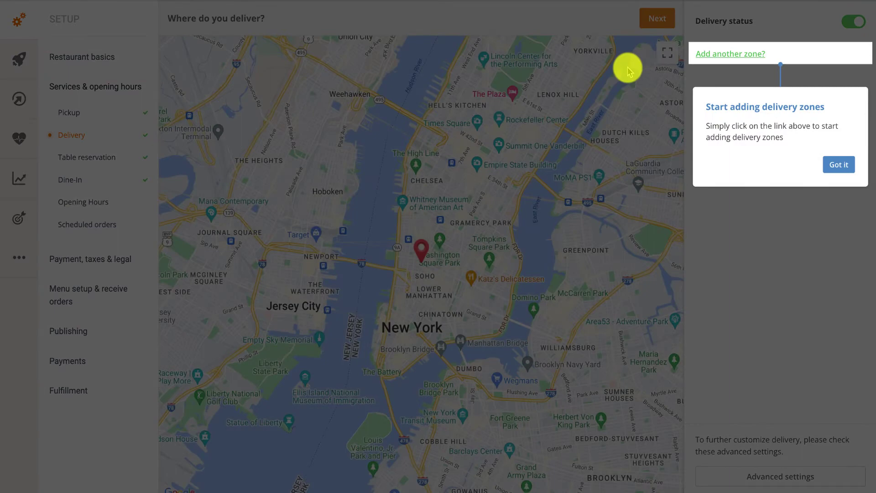
{"action": "left_click", "coordinate": [836, 164]}
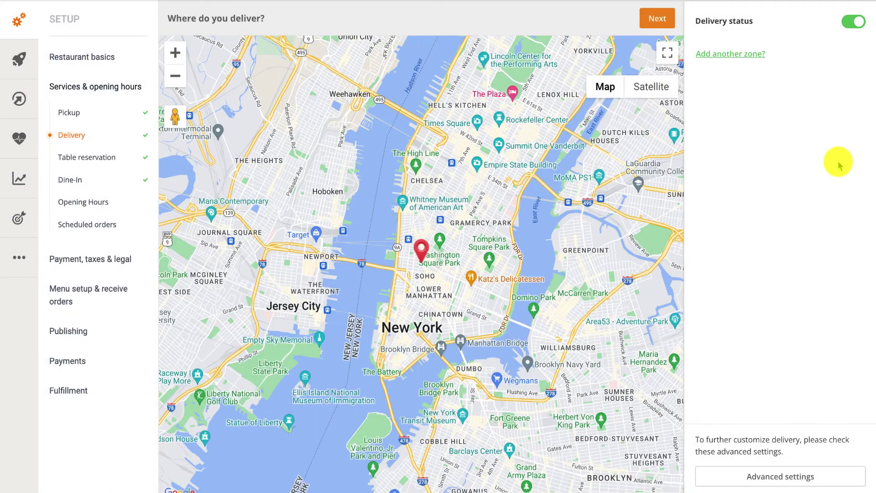
{"action": "left_click", "coordinate": [724, 61]}
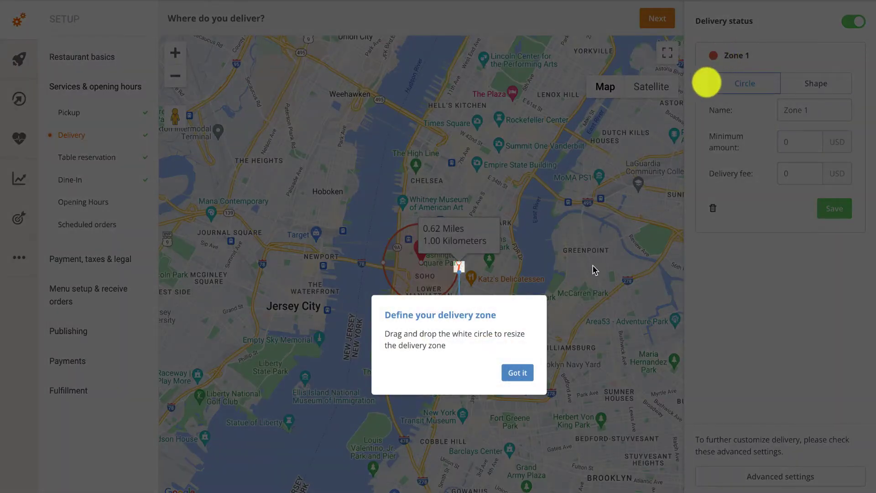
{"action": "left_click", "coordinate": [520, 378]}
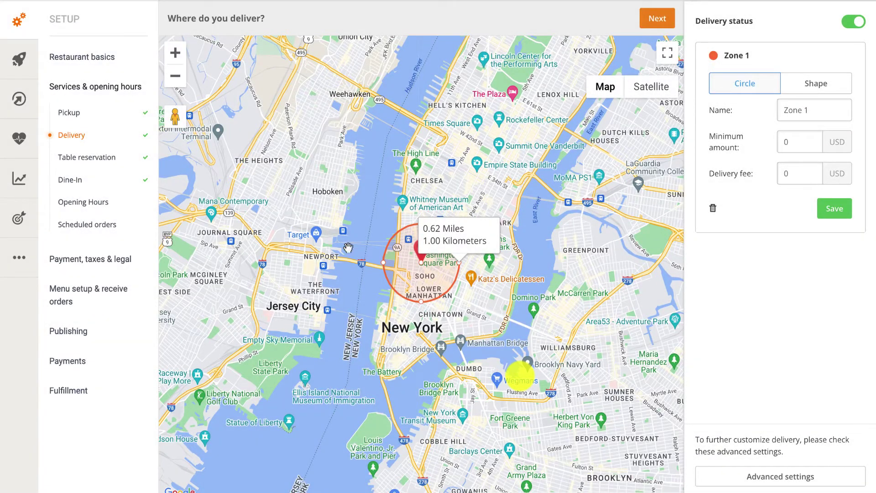
{"action": "left_click", "coordinate": [175, 76]}
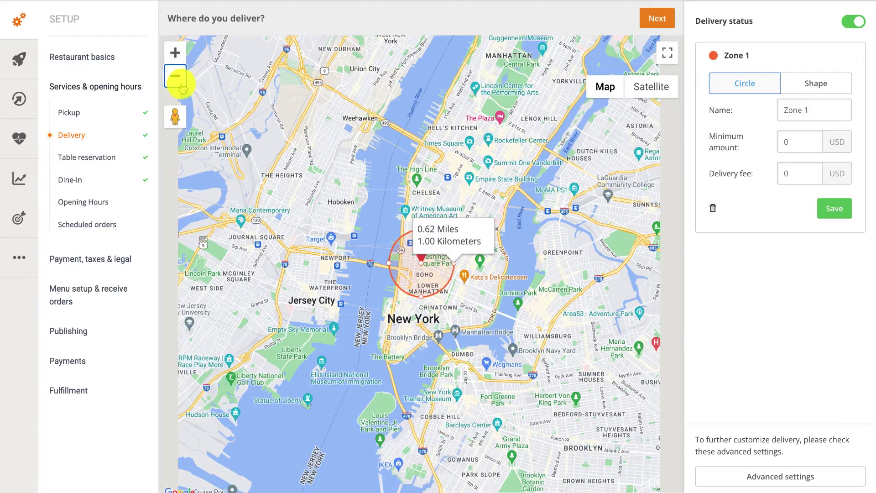
{"action": "left_click", "coordinate": [176, 53]}
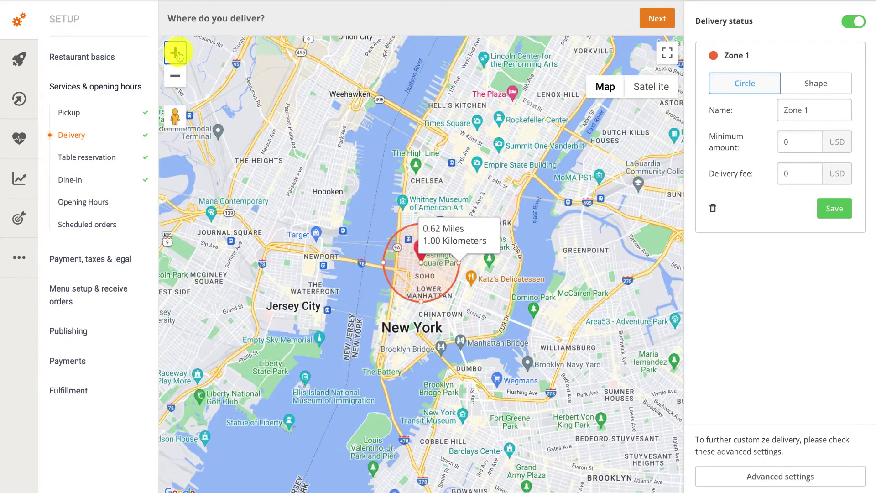
{"action": "left_click", "coordinate": [176, 53]}
{"action": "left_click", "coordinate": [176, 52]}
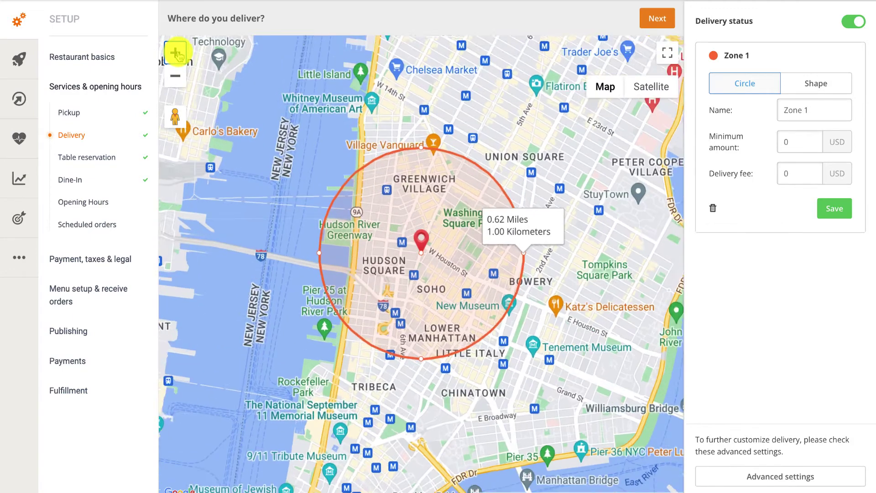
{"action": "left_click", "coordinate": [176, 52]}
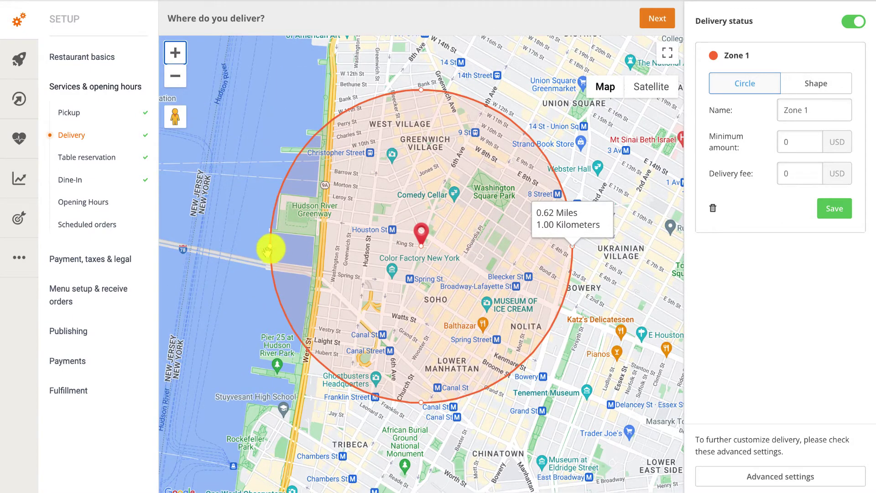
Drag the Zone 1 circle's edge to a 0.44-mile (0.71 km) radius
{"action": "left_click_drag", "start_coordinate": [270, 248], "coordinate": [327, 259]}
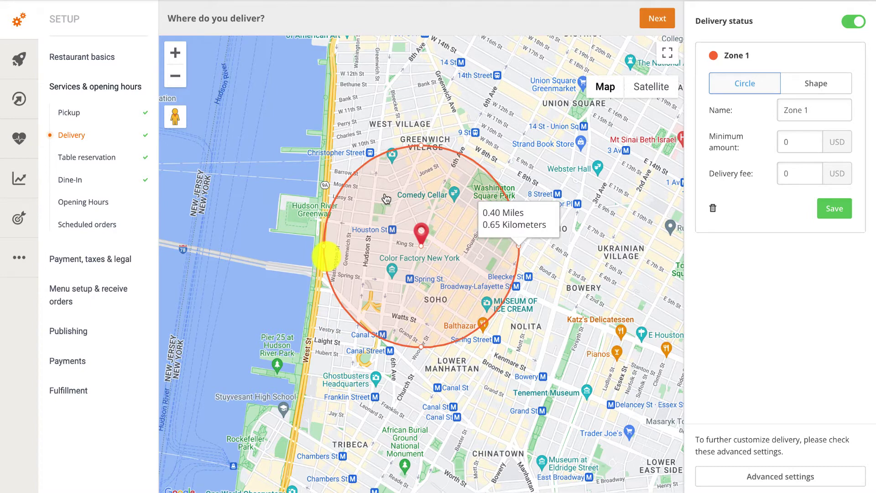
{"action": "left_click_drag", "start_coordinate": [422, 137], "coordinate": [424, 136]}
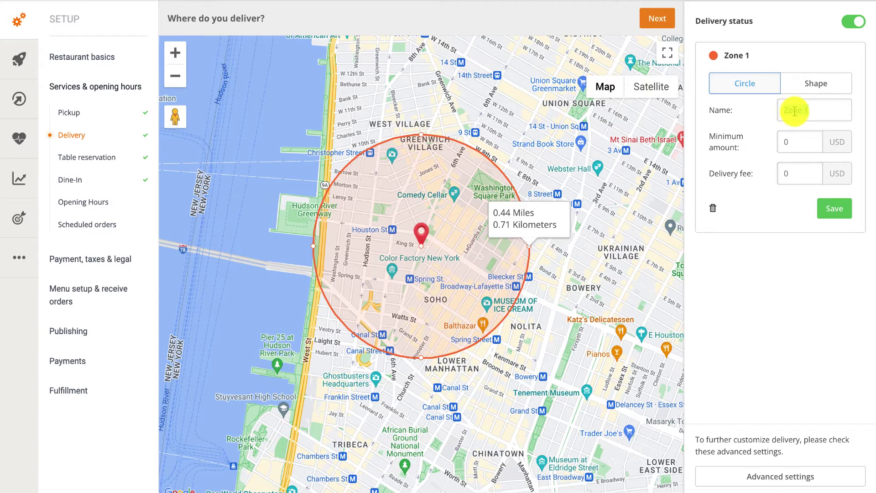
Name the zone Soho with a 15 USD minimum order and 4 USD delivery fee, and save
{"action": "left_click", "coordinate": [795, 111]}
{"action": "type", "text": "Soho"}
{"action": "key", "text": "Tab"}
{"action": "type", "text": "15"}
{"action": "key", "text": "Tab"}
{"action": "type", "text": "4"}
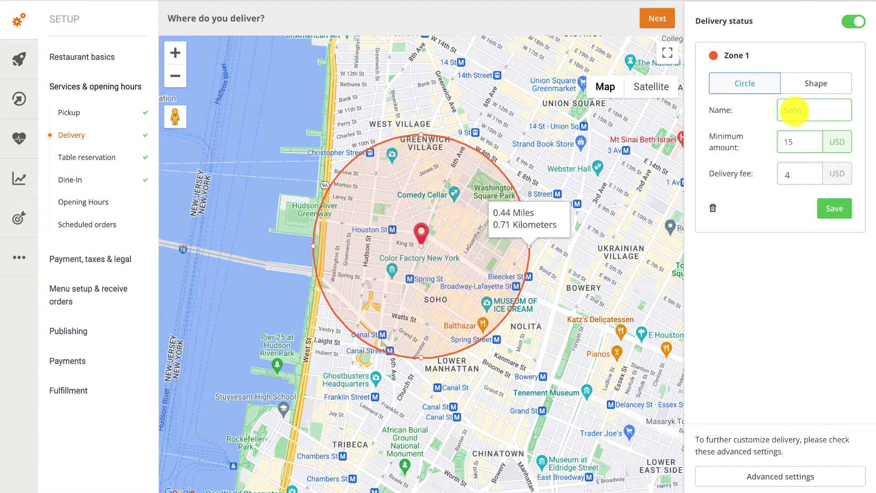
{"action": "left_click", "coordinate": [840, 209]}
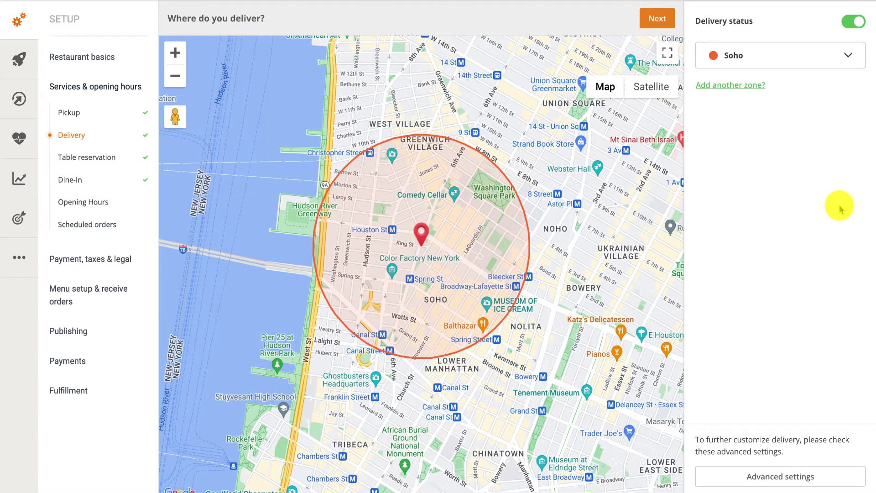
Add another delivery zone set to a custom drawn Shape instead of a circle
{"action": "left_click", "coordinate": [751, 85]}
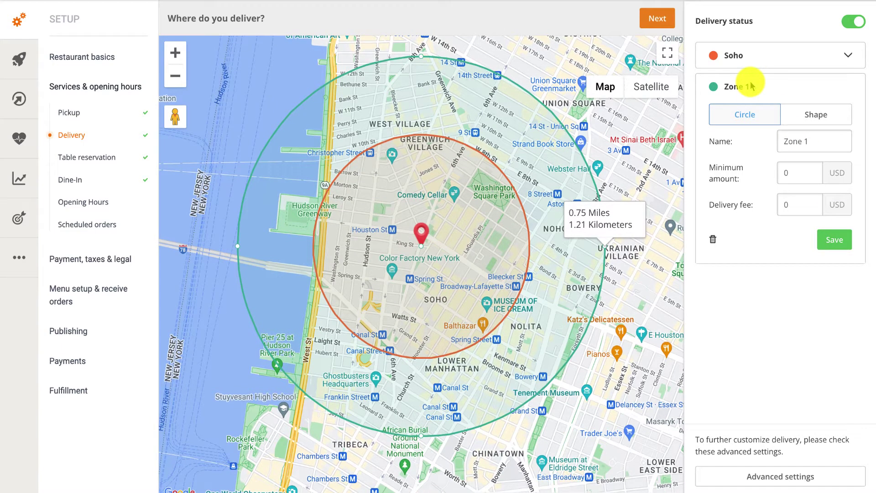
{"action": "left_click", "coordinate": [802, 118]}
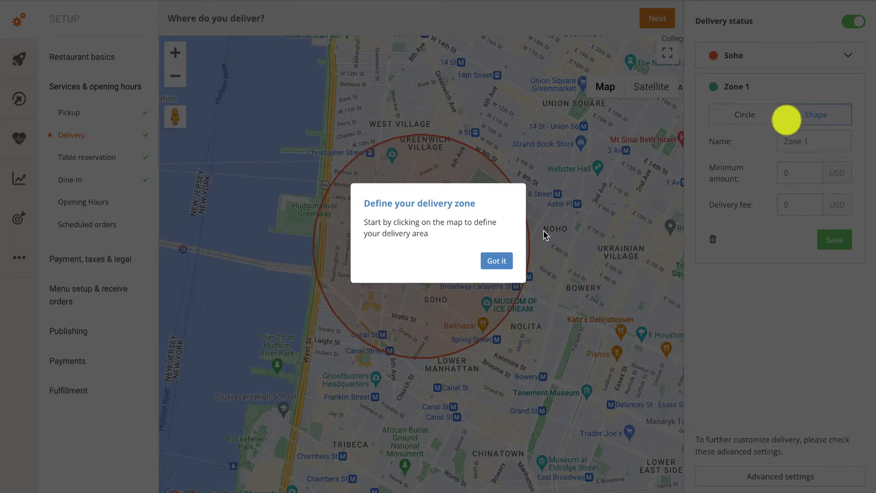
{"action": "left_click", "coordinate": [497, 260]}
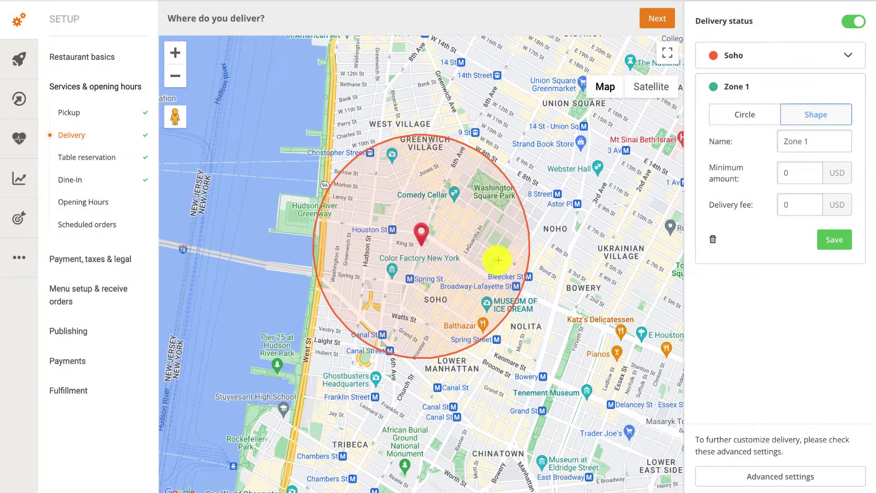
{"action": "left_click", "coordinate": [176, 78]}
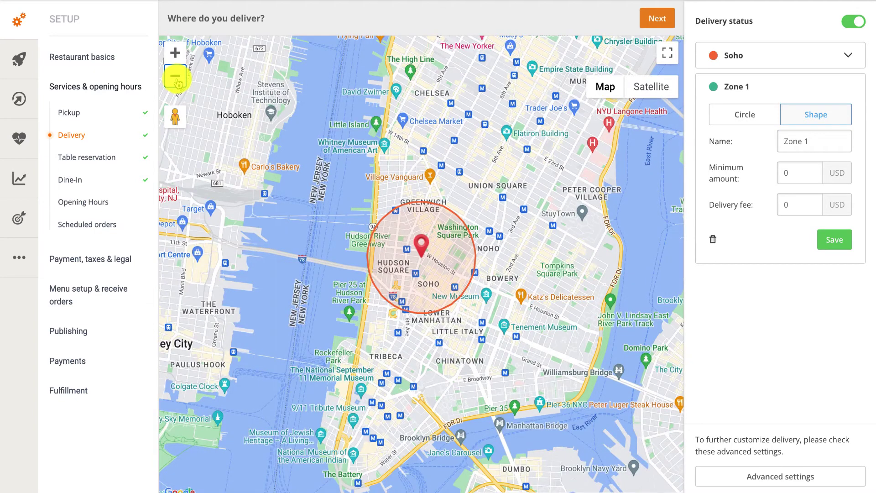
Draw a six-corner polygon around Union Square and close it
{"action": "left_click", "coordinate": [459, 172]}
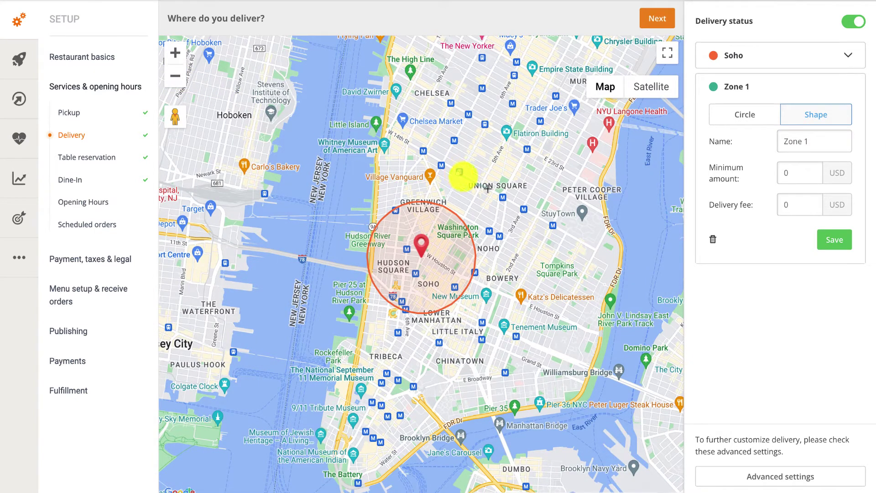
{"action": "left_click", "coordinate": [513, 203]}
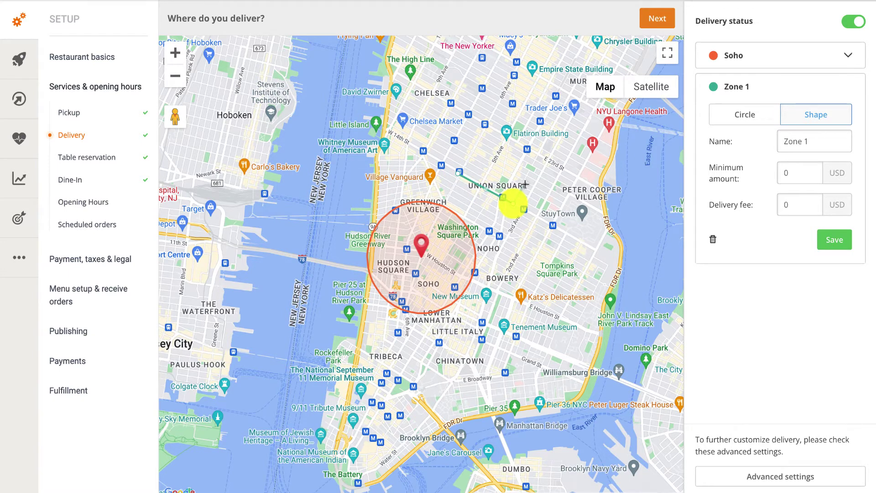
{"action": "left_click", "coordinate": [532, 168]}
{"action": "left_click", "coordinate": [498, 153]}
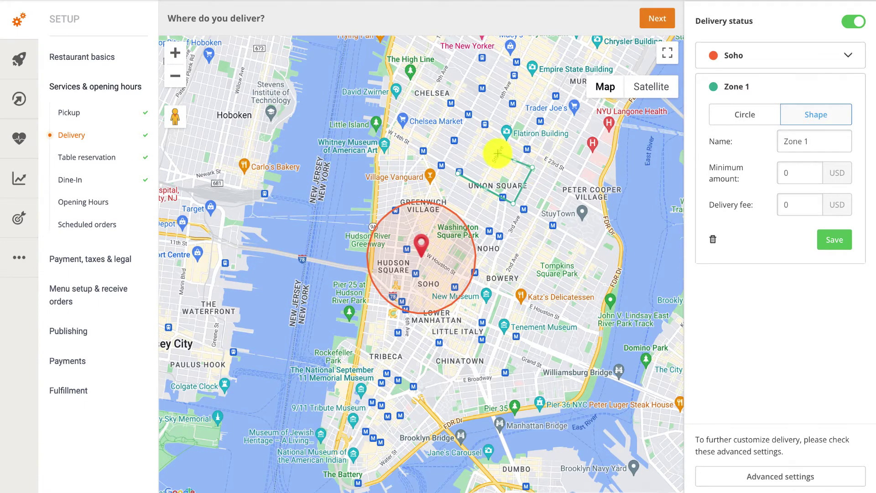
{"action": "left_click", "coordinate": [488, 169]}
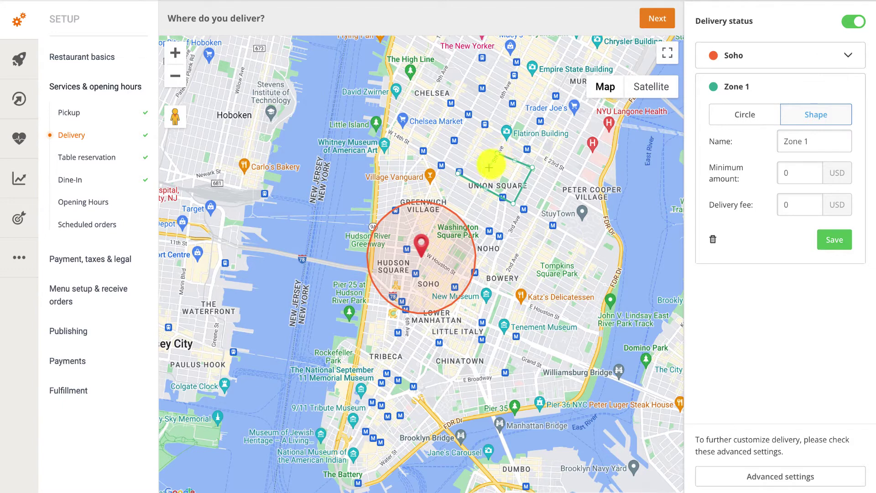
{"action": "left_click", "coordinate": [468, 157]}
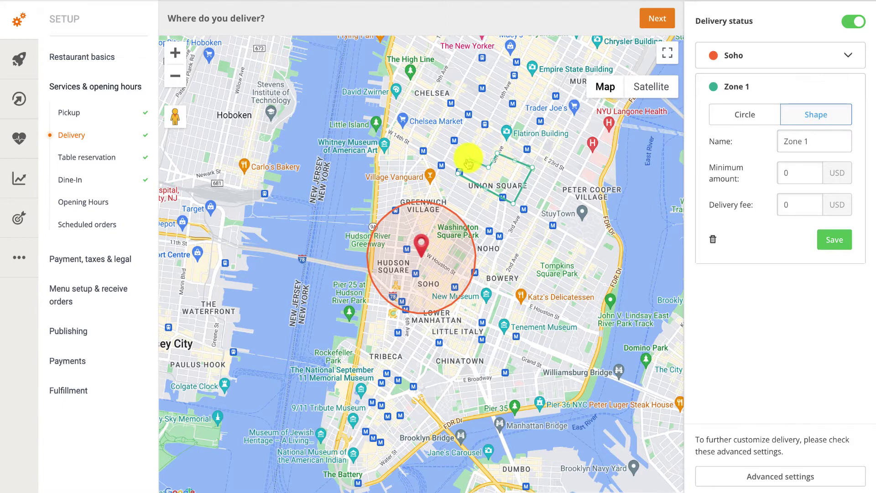
{"action": "left_click", "coordinate": [459, 175]}
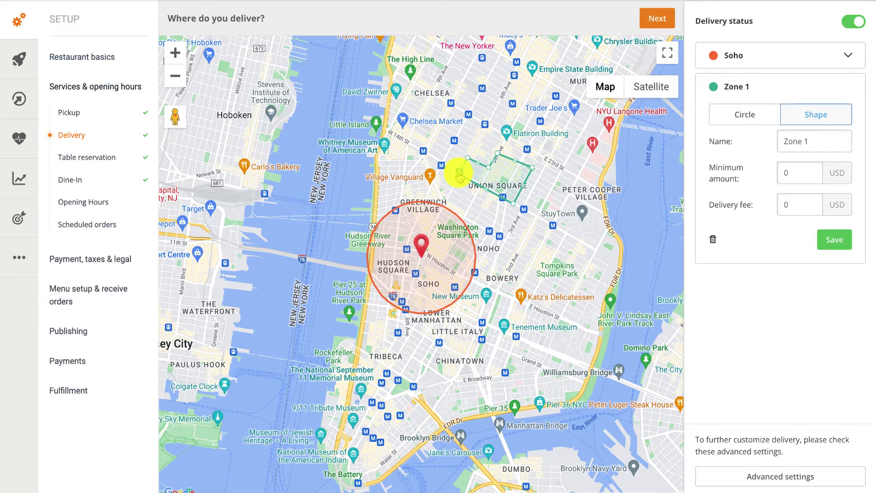
Name the polygon zone Union Square with a 20 USD minimum and 3 USD delivery fee, and save
{"action": "triple_click", "coordinate": [785, 145]}
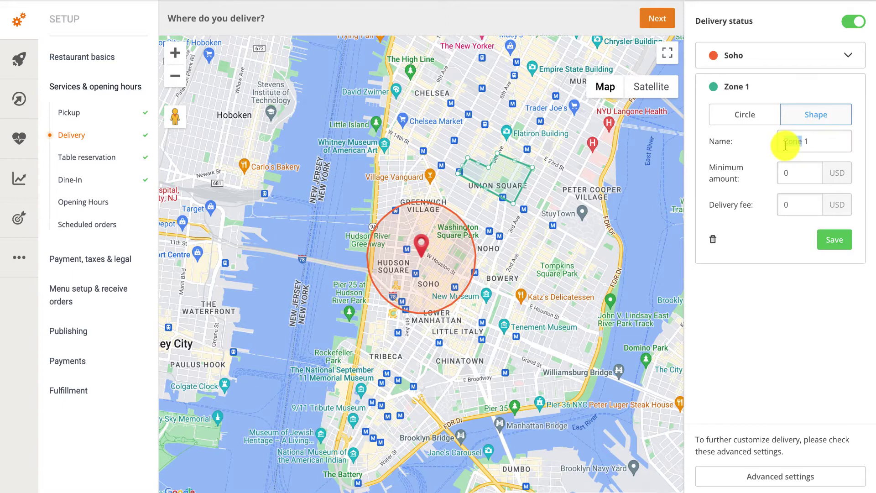
{"action": "type", "text": "Union Square"}
{"action": "key", "text": "Tab"}
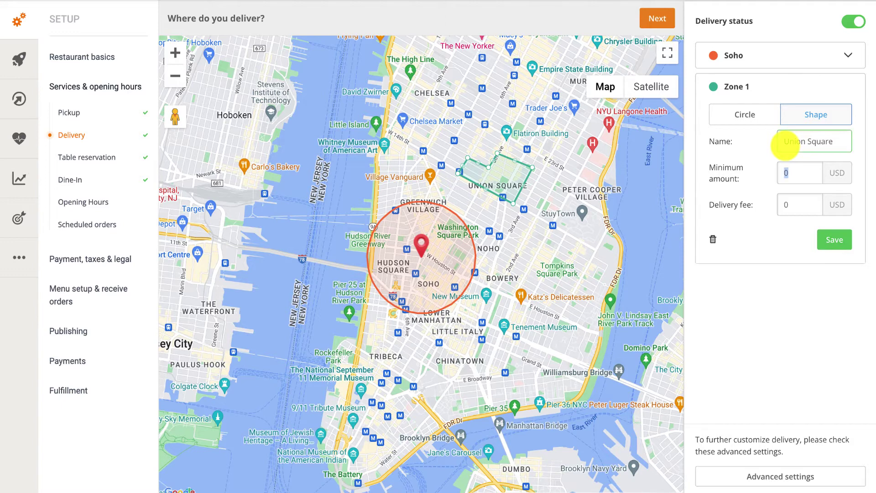
{"action": "type", "text": "20"}
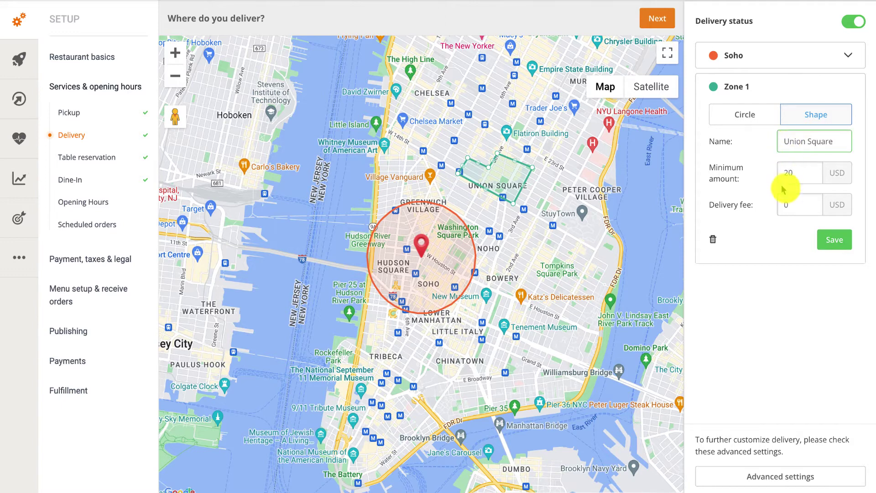
{"action": "left_click", "coordinate": [786, 200]}
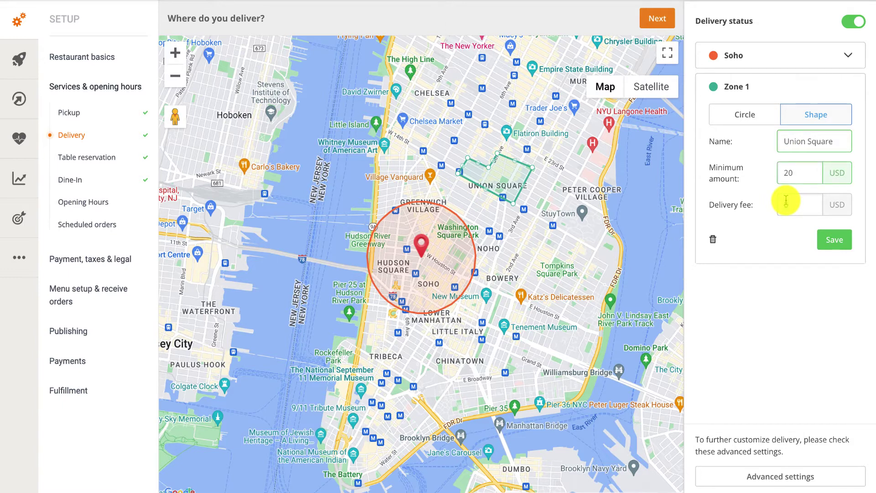
{"action": "type", "text": "3"}
{"action": "left_click", "coordinate": [831, 237]}
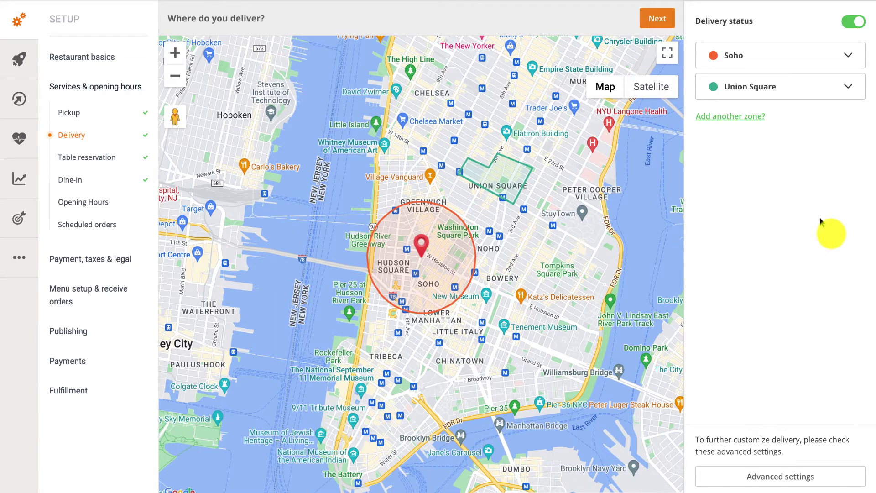
Add a shrunken circle zone named Lower Manhattan with 25 USD minimum and 4 USD fee, and save
{"action": "left_click", "coordinate": [741, 118]}
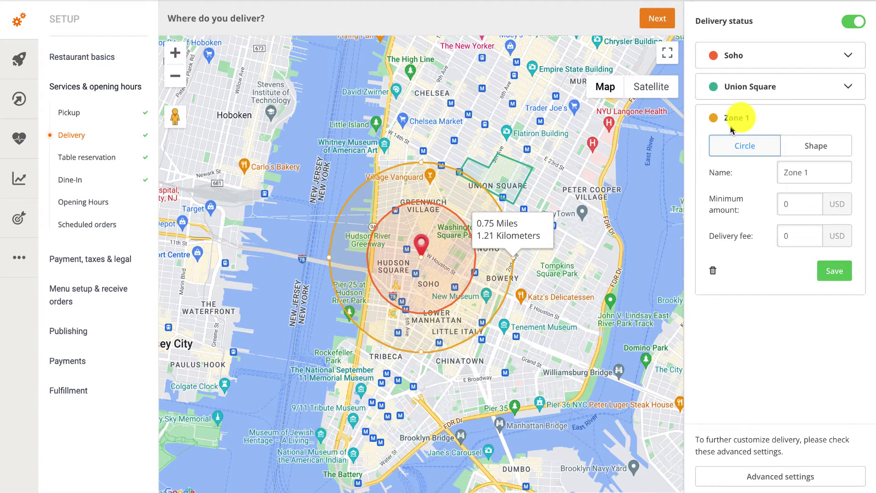
{"action": "left_click_drag", "start_coordinate": [421, 162], "coordinate": [419, 177]}
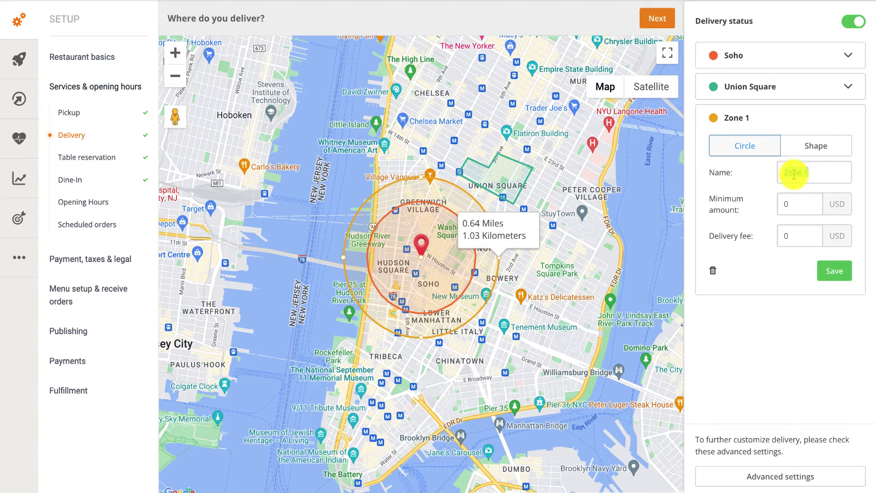
{"action": "key", "text": "BackSpace"}
{"action": "type", "text": "Lower Manhattan"}
{"action": "key", "text": "Tab"}
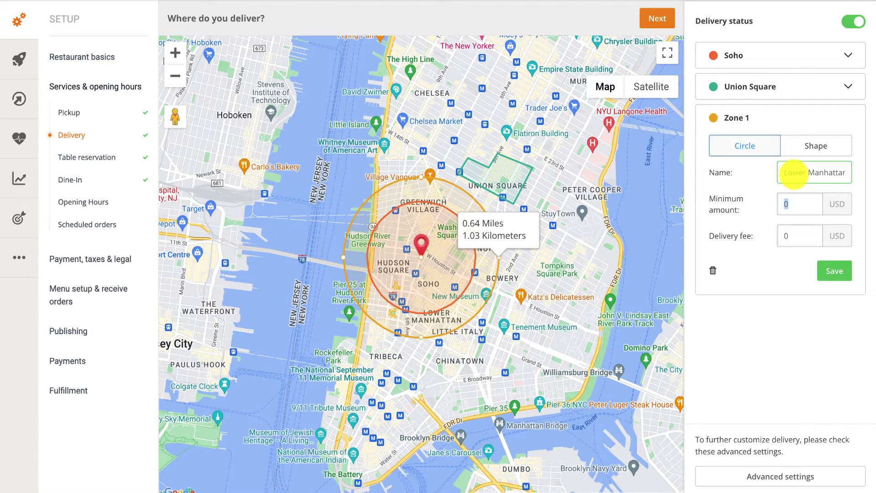
{"action": "type", "text": "25"}
{"action": "key", "text": "Tab"}
{"action": "type", "text": "4"}
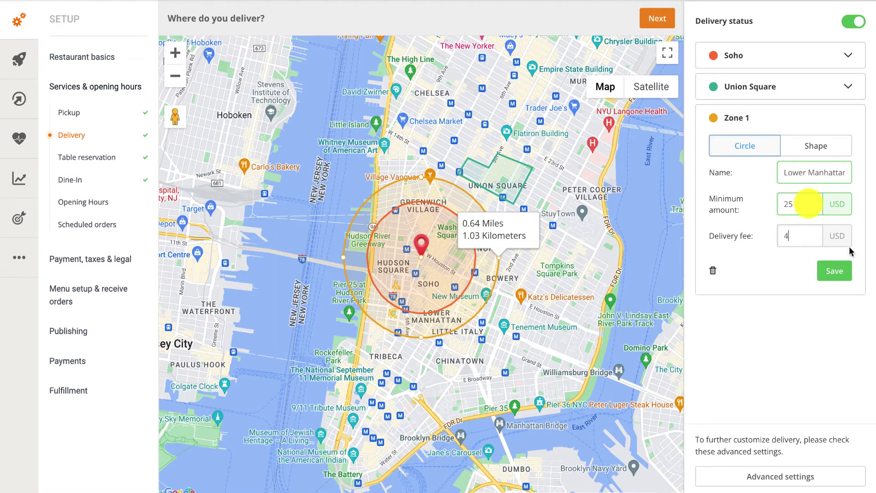
{"action": "left_click", "coordinate": [838, 272]}
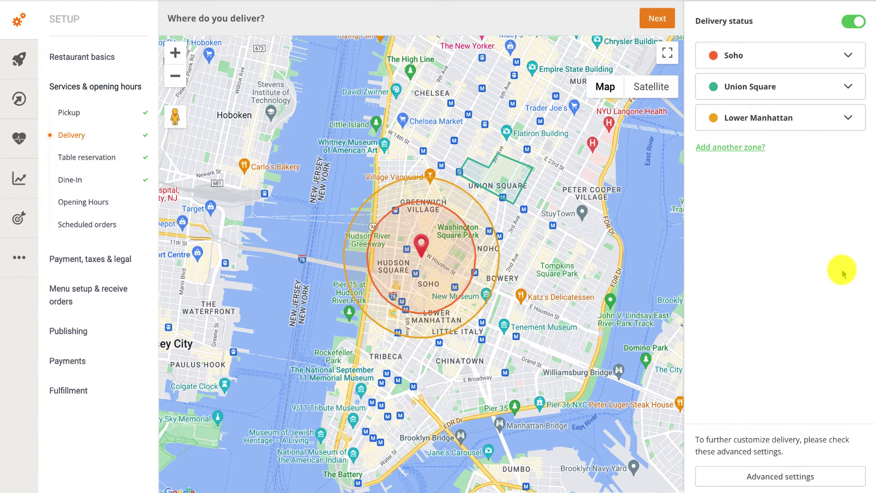
Hide and re-show the Lower Manhattan zone, then delete it and confirm
{"action": "left_click", "coordinate": [807, 123]}
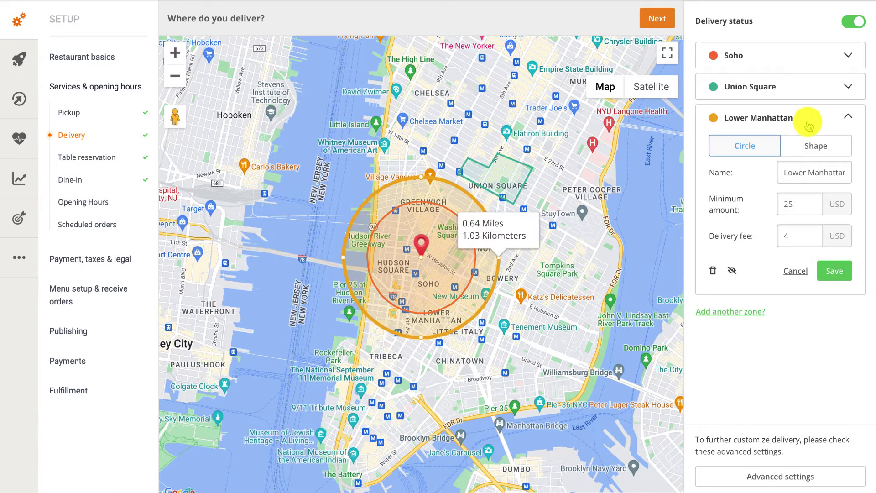
{"action": "left_click", "coordinate": [732, 273]}
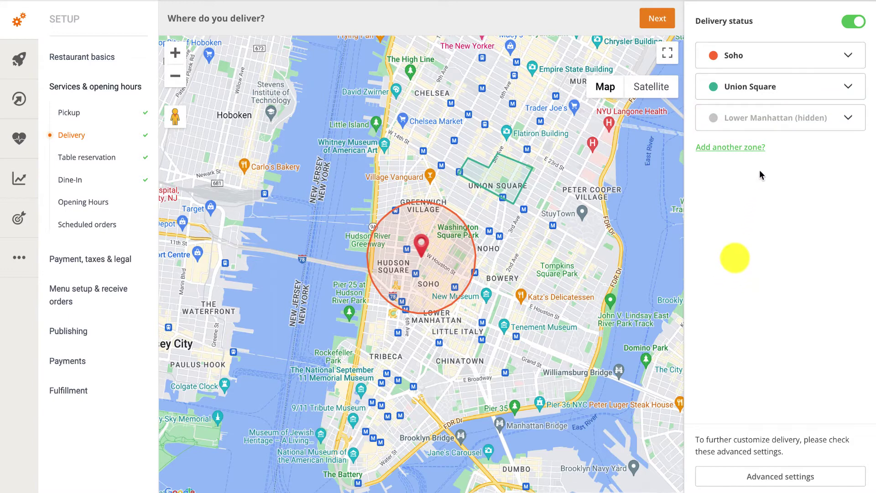
{"action": "left_click", "coordinate": [769, 117]}
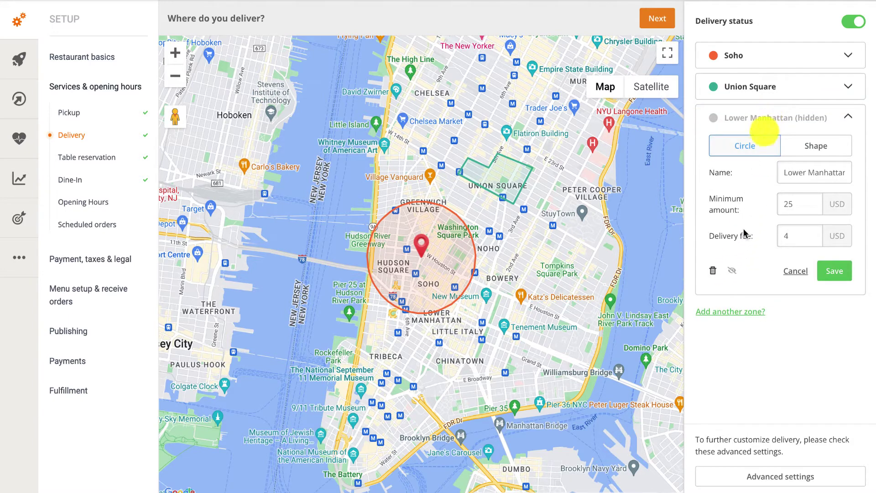
{"action": "left_click", "coordinate": [732, 273]}
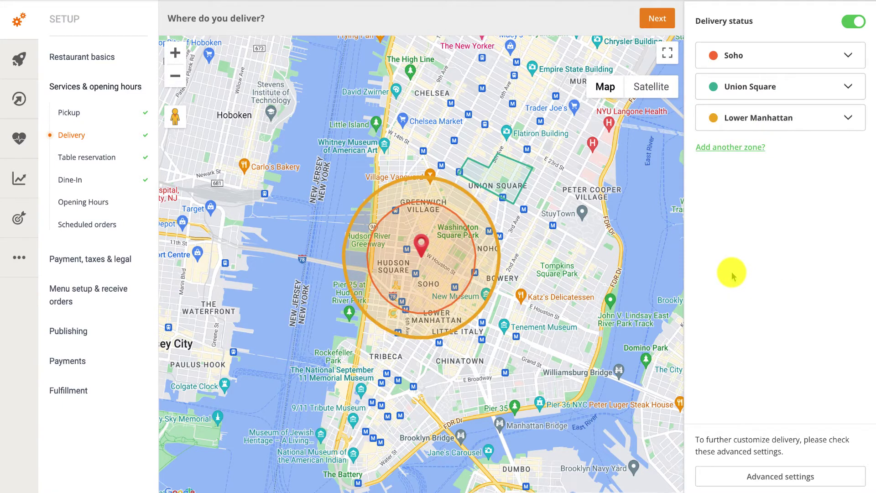
{"action": "left_click", "coordinate": [734, 117]}
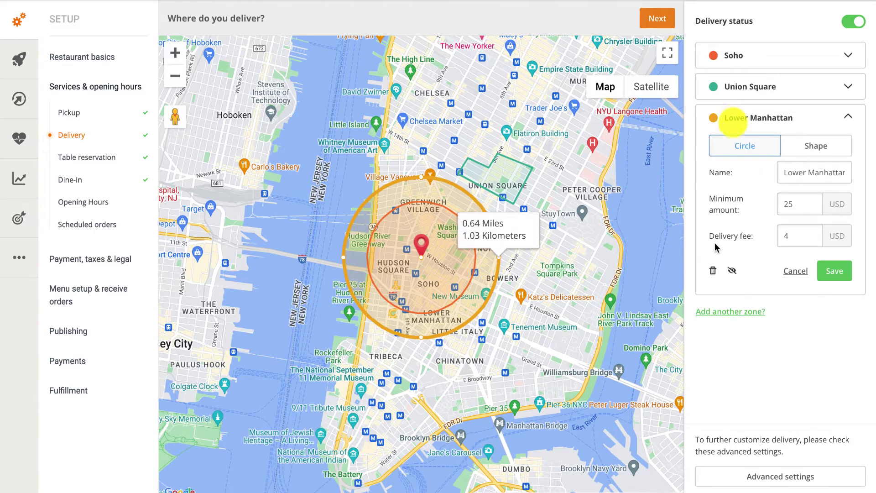
{"action": "left_click", "coordinate": [714, 271]}
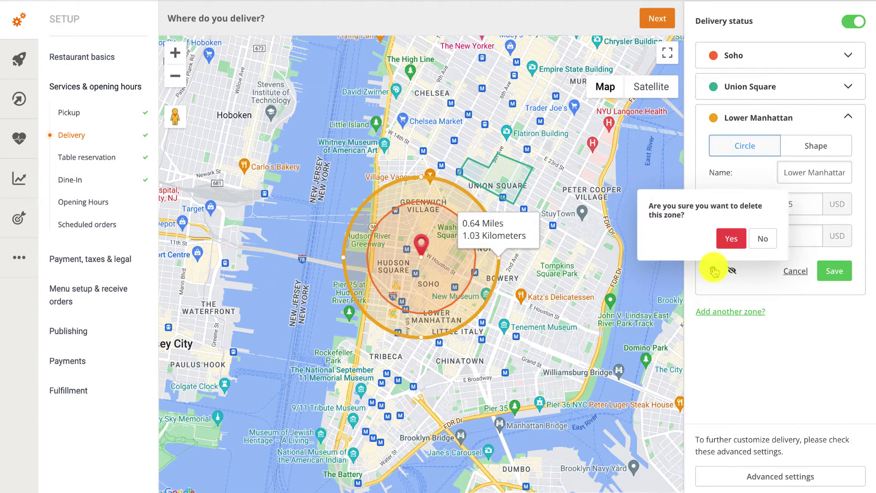
{"action": "left_click", "coordinate": [734, 238]}
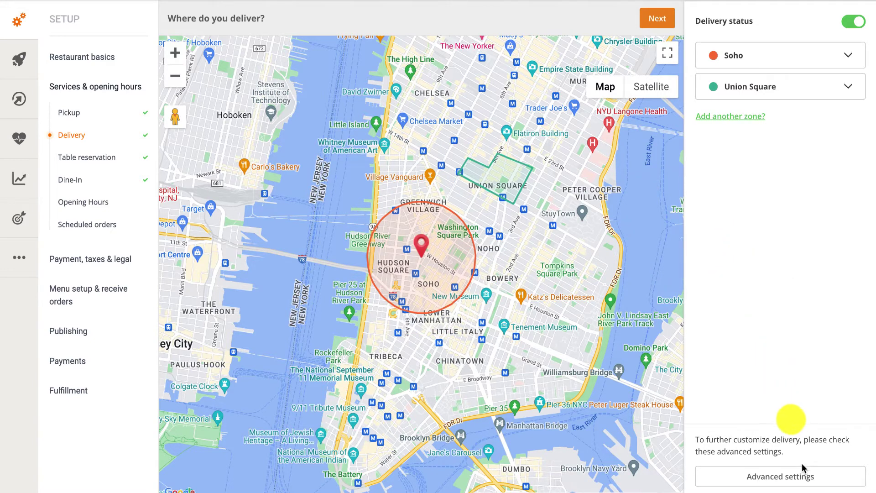
In Advanced settings, keep orders outside the delivery area allowed and expand the delivery address form
{"action": "left_click", "coordinate": [808, 477]}
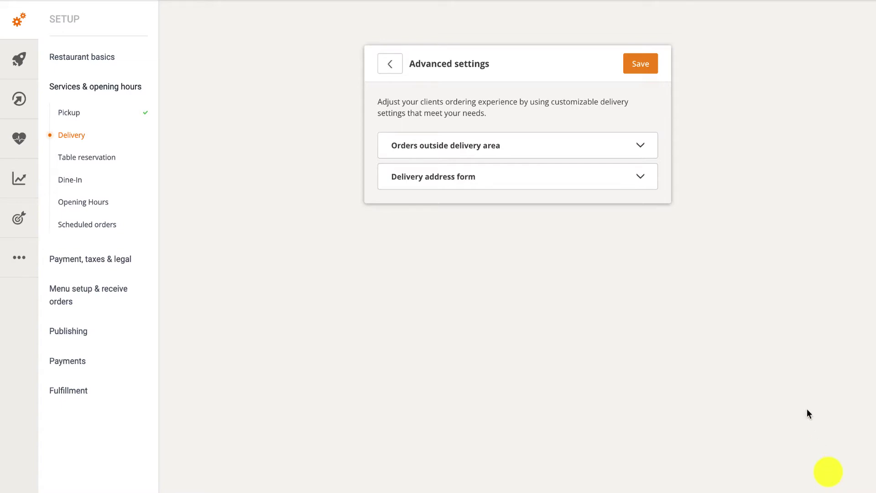
{"action": "left_click", "coordinate": [614, 149]}
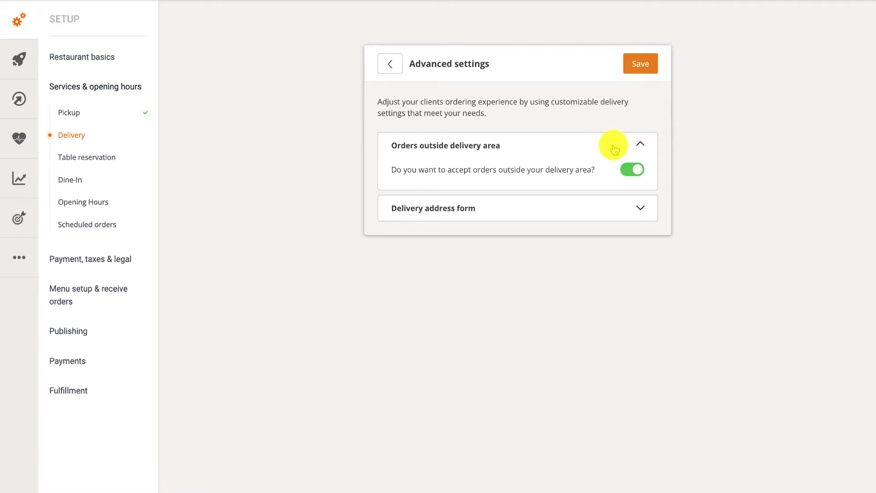
{"action": "left_click", "coordinate": [631, 170]}
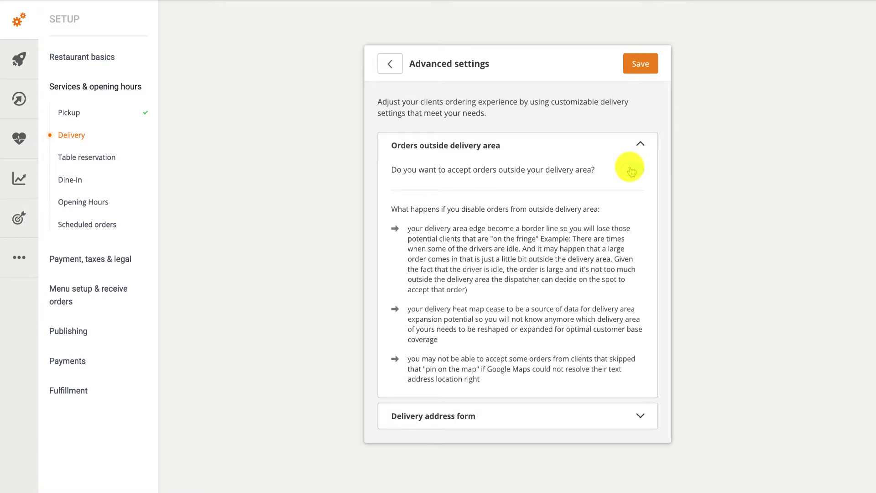
{"action": "left_click", "coordinate": [631, 170]}
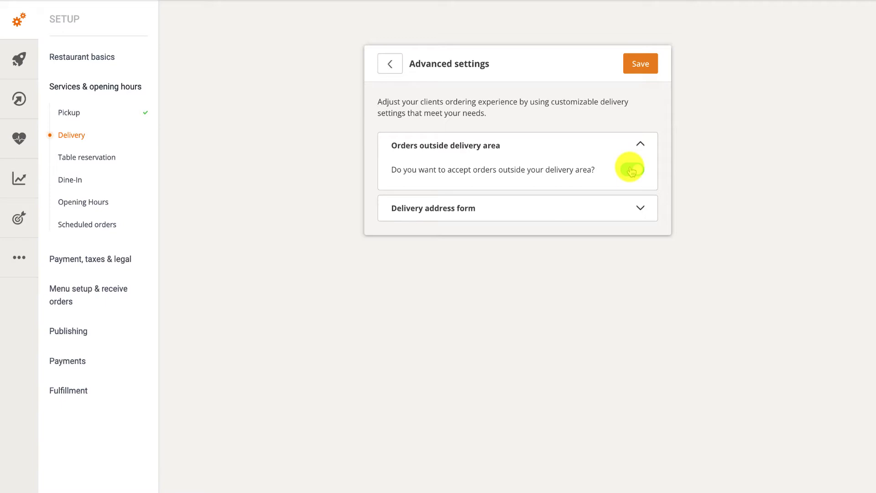
{"action": "left_click", "coordinate": [613, 203]}
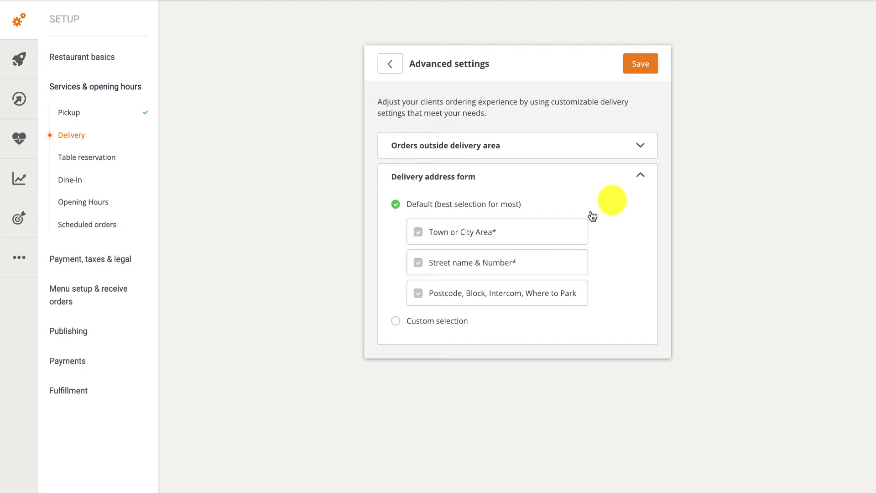
Use a Custom address form with Postcode/Zipcode, Block/Building, Floor and Apartment fields, and save
{"action": "left_click", "coordinate": [444, 322]}
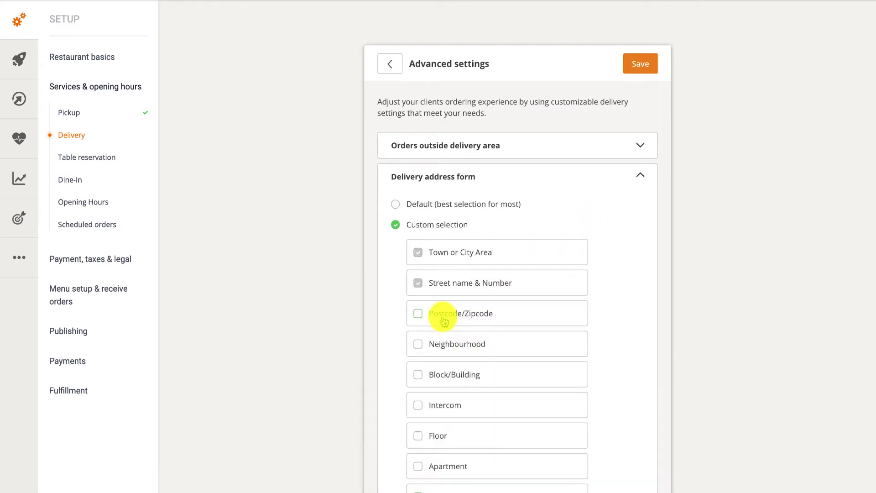
{"action": "scroll", "coordinate": [444, 321], "scroll_direction": "down", "scroll_amount": 2}
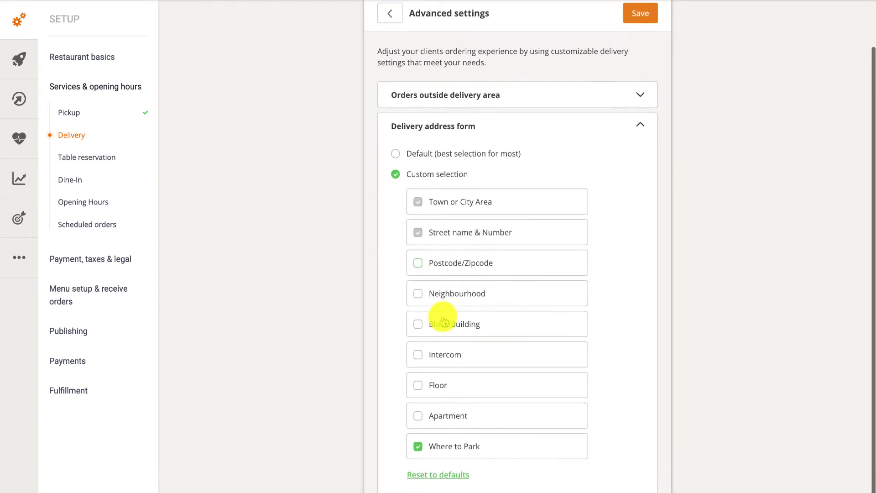
{"action": "left_click", "coordinate": [419, 267]}
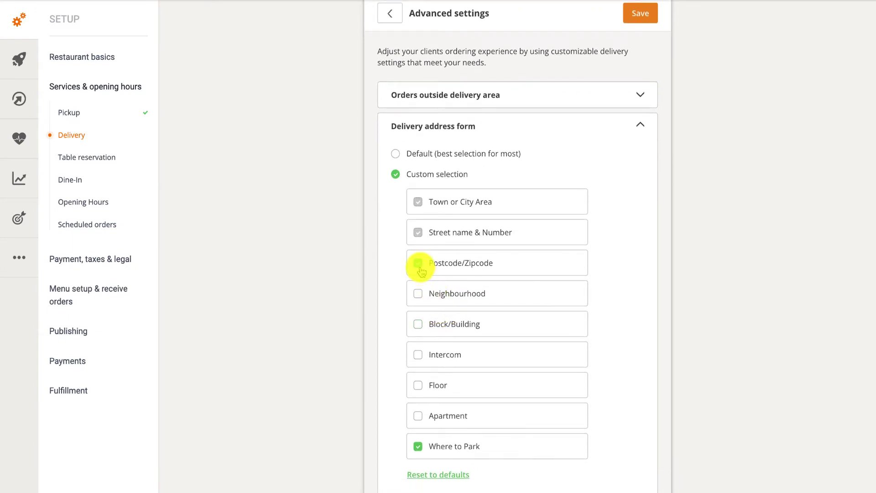
{"action": "left_click", "coordinate": [418, 324]}
{"action": "left_click", "coordinate": [417, 385]}
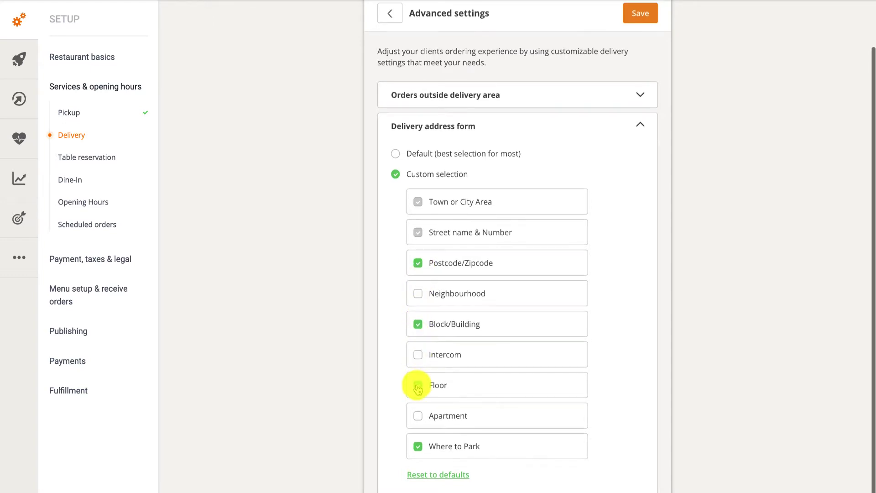
{"action": "left_click", "coordinate": [418, 415]}
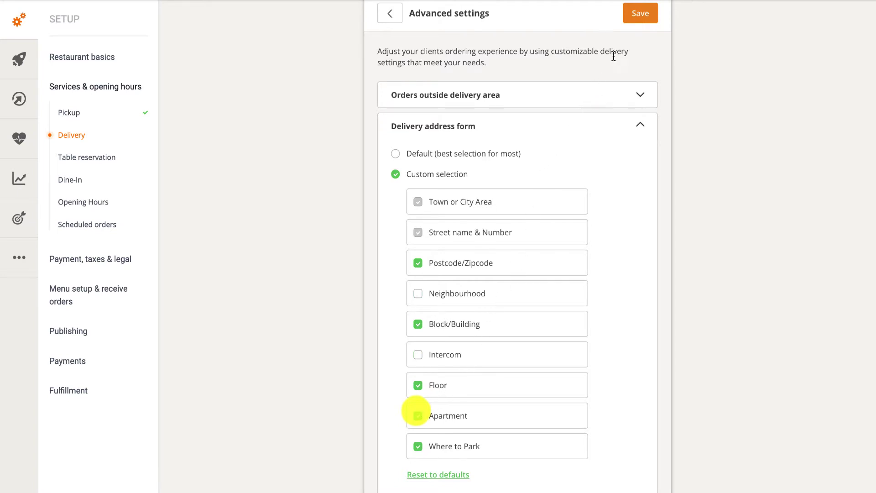
{"action": "left_click", "coordinate": [636, 23]}
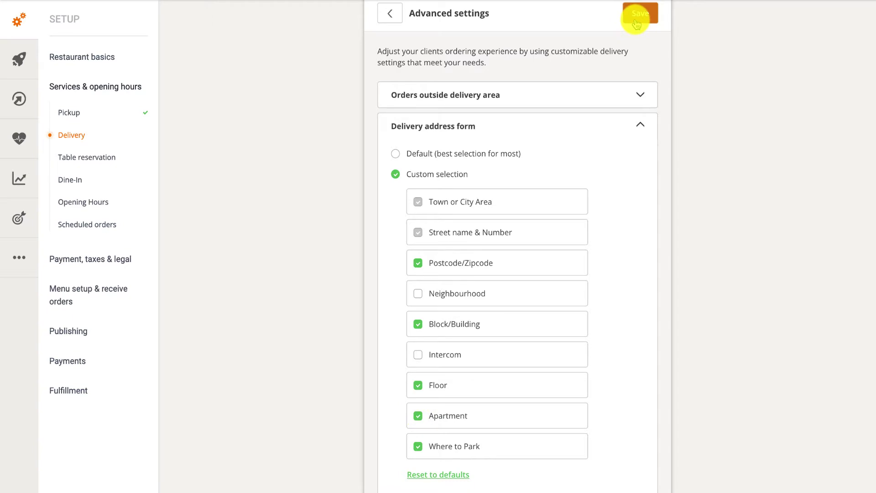
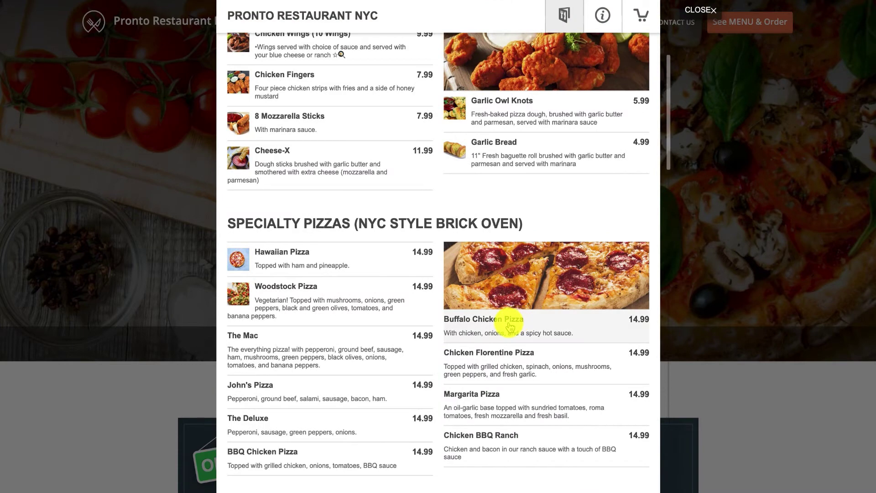
Add two Extra Large 16" Buffalo Chicken Pizzas with garlic sauce to the cart
{"action": "left_click", "coordinate": [510, 325]}
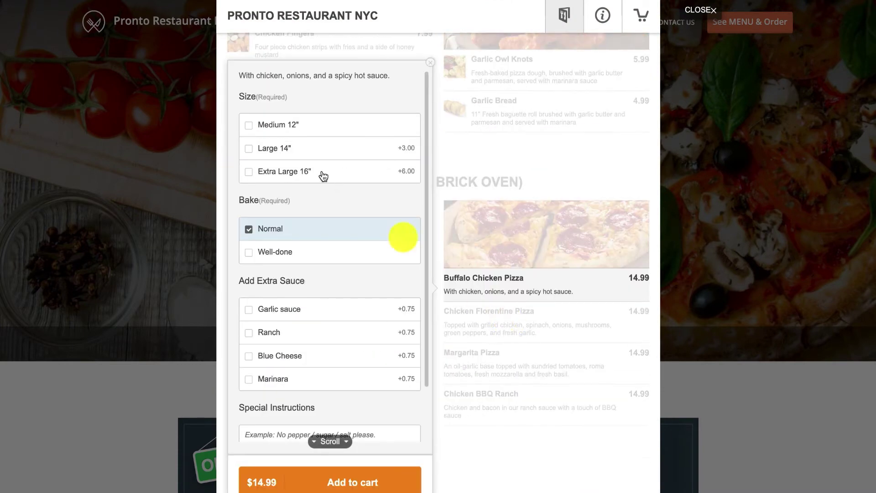
{"action": "left_click", "coordinate": [323, 175]}
{"action": "left_click", "coordinate": [269, 308]}
{"action": "scroll", "coordinate": [270, 313], "scroll_direction": "down", "scroll_amount": 2}
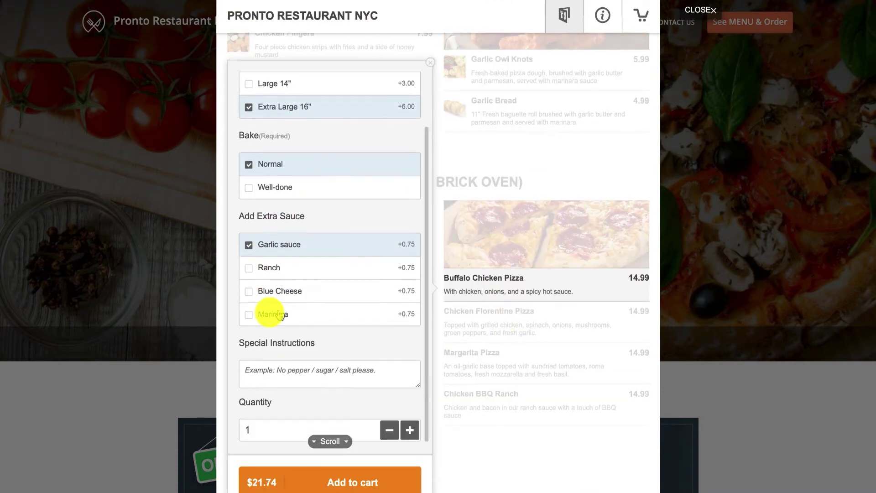
{"action": "left_click", "coordinate": [408, 429]}
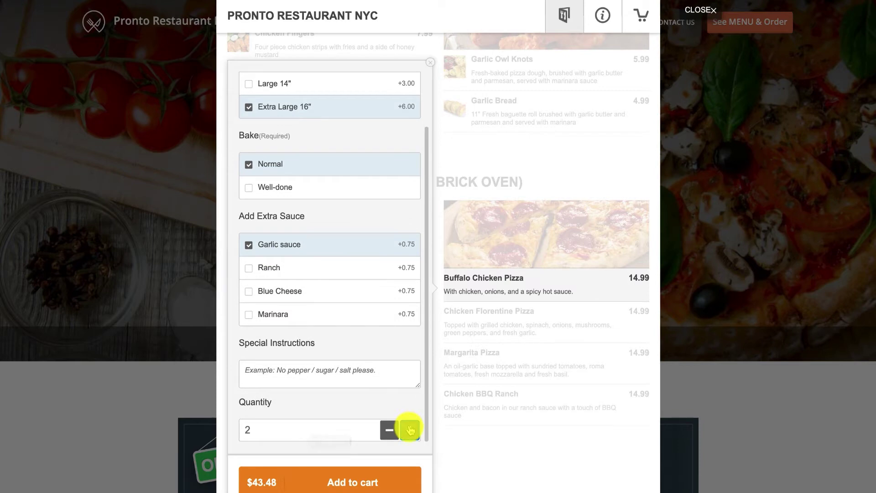
{"action": "left_click", "coordinate": [400, 483]}
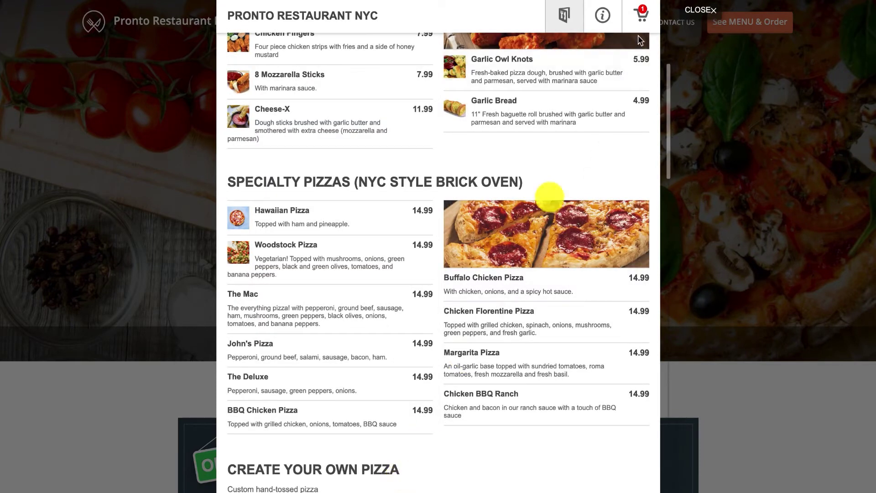
At checkout, enter and save the customer's name, e-mail and phone number
{"action": "left_click", "coordinate": [641, 16]}
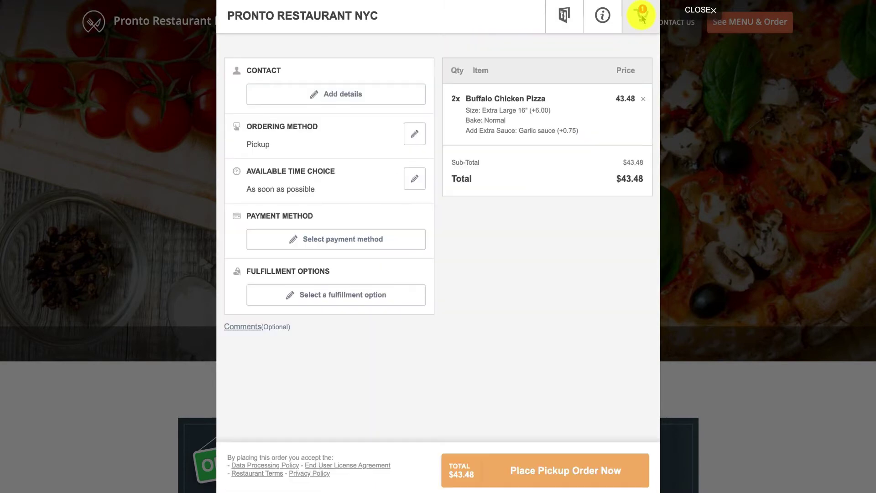
{"action": "left_click", "coordinate": [391, 91]}
{"action": "left_click", "coordinate": [322, 101]}
{"action": "type", "text": "Young"}
{"action": "key", "text": "Tab"}
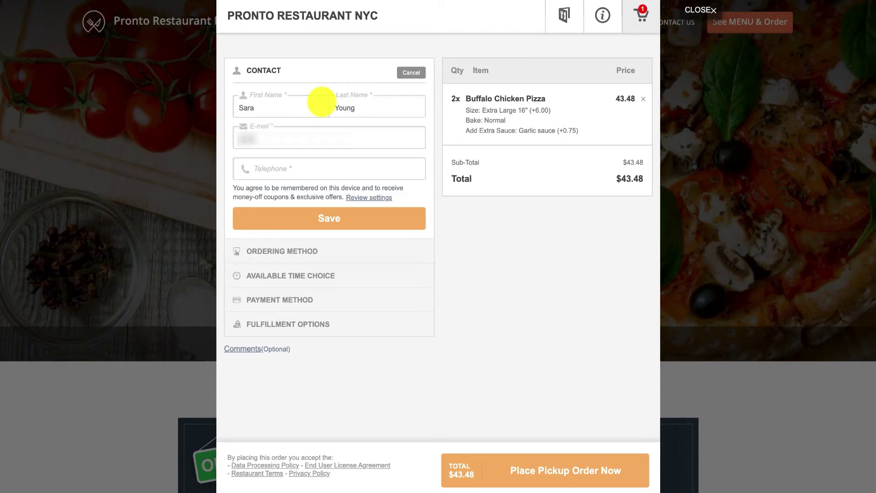
{"action": "key", "text": "Tab"}
{"action": "type", "text": "1234567890"}
{"action": "left_click", "coordinate": [321, 218]}
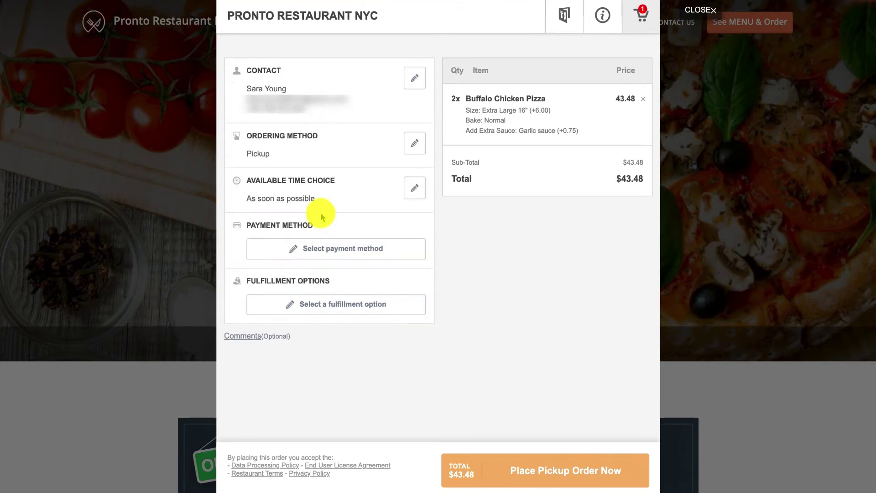
{"action": "left_click", "coordinate": [411, 144]}
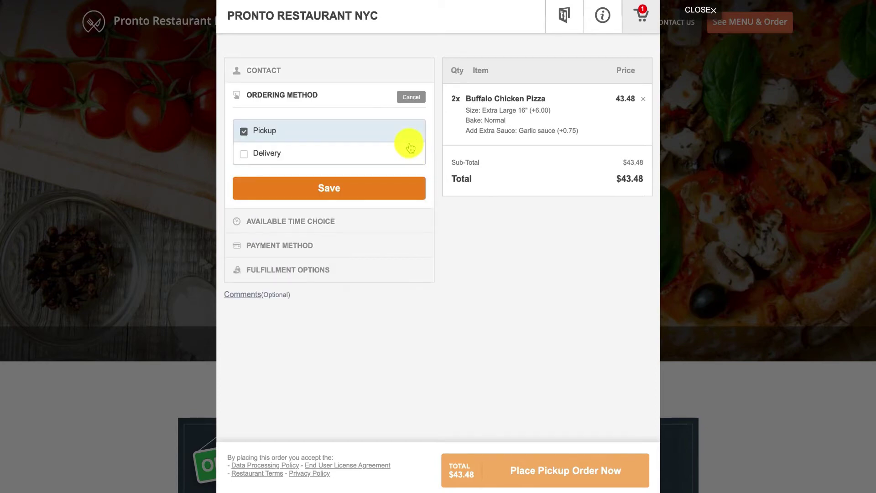
{"action": "left_click", "coordinate": [354, 163]}
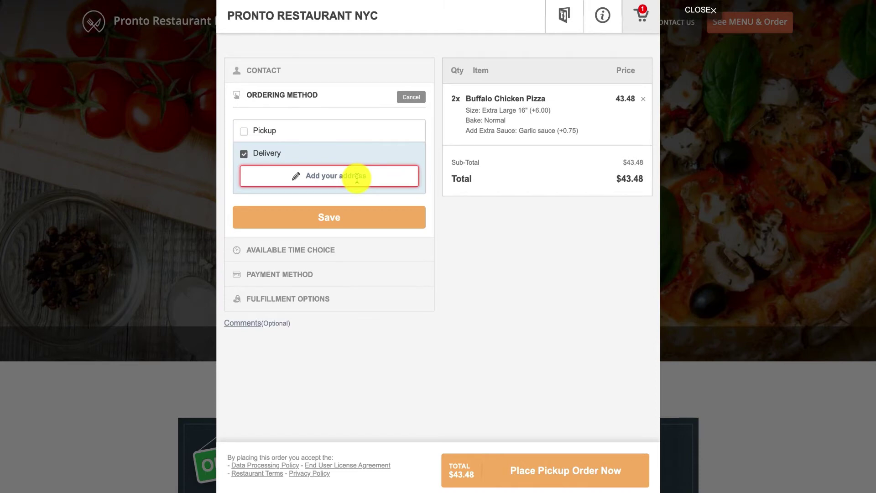
{"action": "left_click", "coordinate": [358, 181]}
{"action": "left_click", "coordinate": [344, 154]}
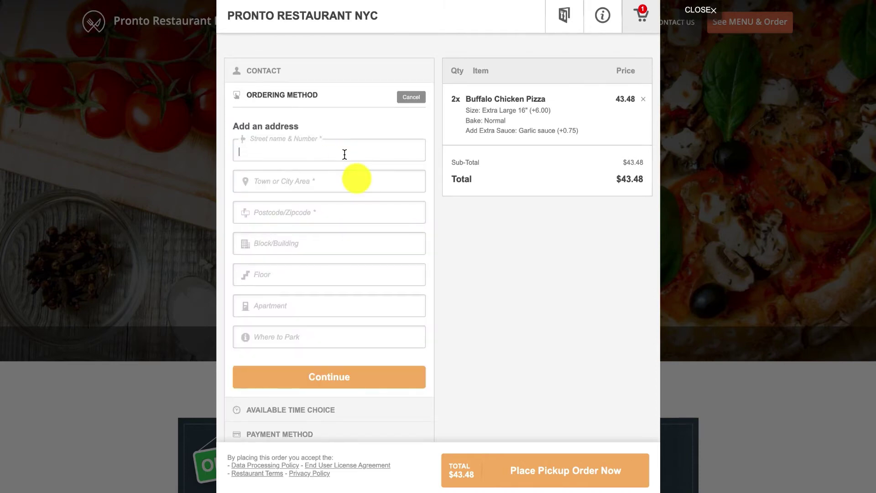
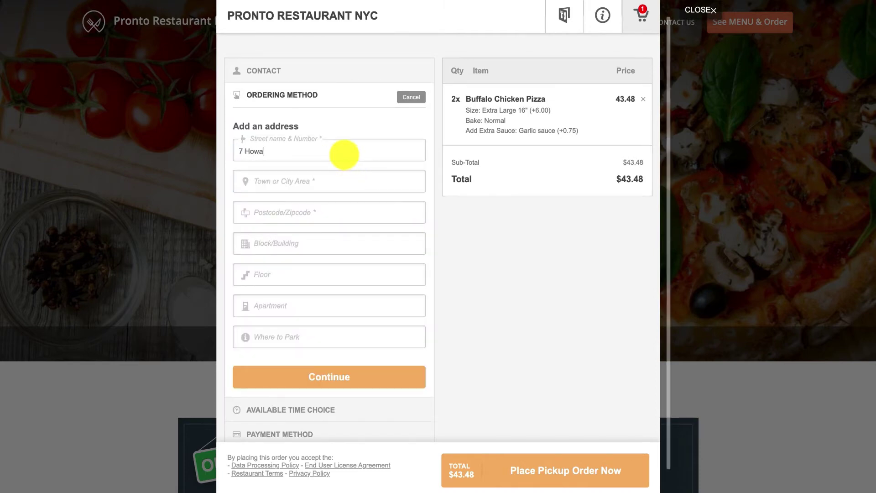
{"action": "key", "text": "Tab"}
{"action": "type", "text": "Soh"}
{"action": "key", "text": "Tab"}
{"action": "type", "text": "10001"}
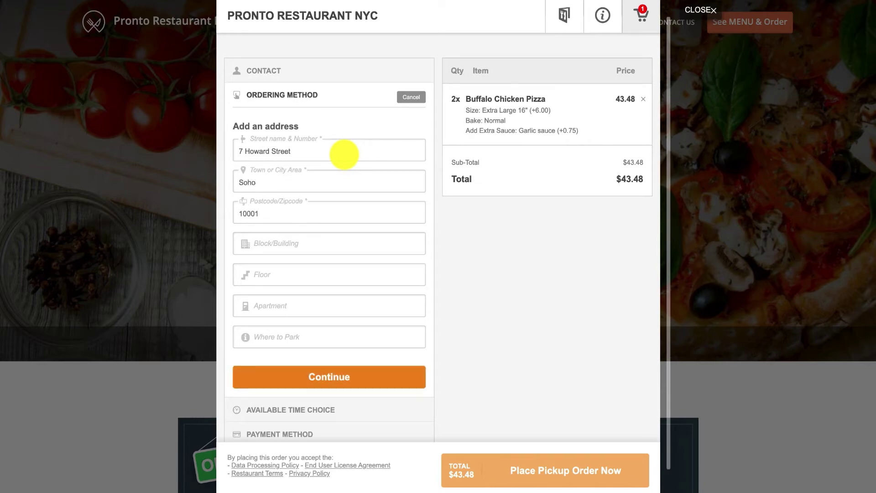
Add building 9 to the address and confirm the pinned delivery location on the map
{"action": "key", "text": "Tab"}
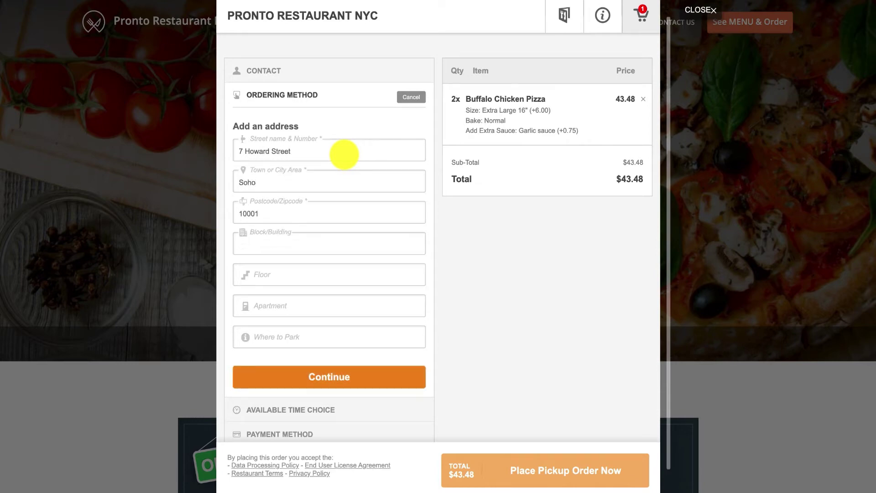
{"action": "type", "text": "9"}
{"action": "key", "text": "Tab"}
{"action": "key", "text": "Tab"}
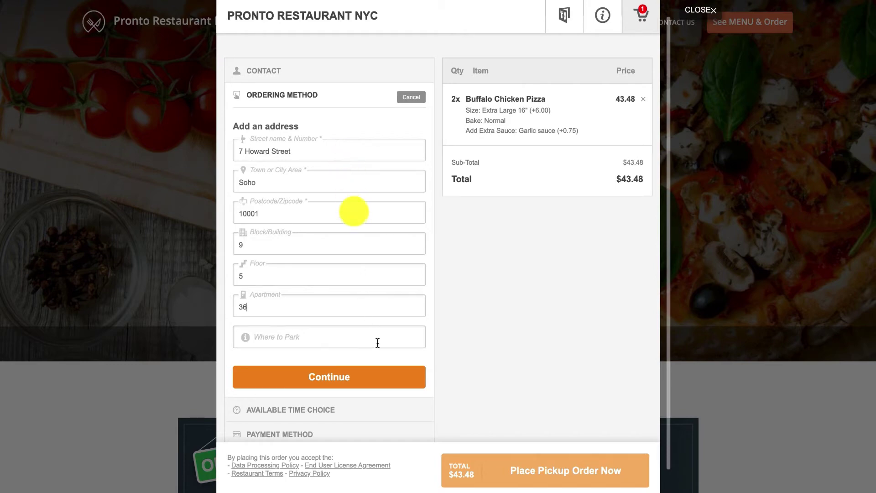
{"action": "left_click", "coordinate": [381, 370]}
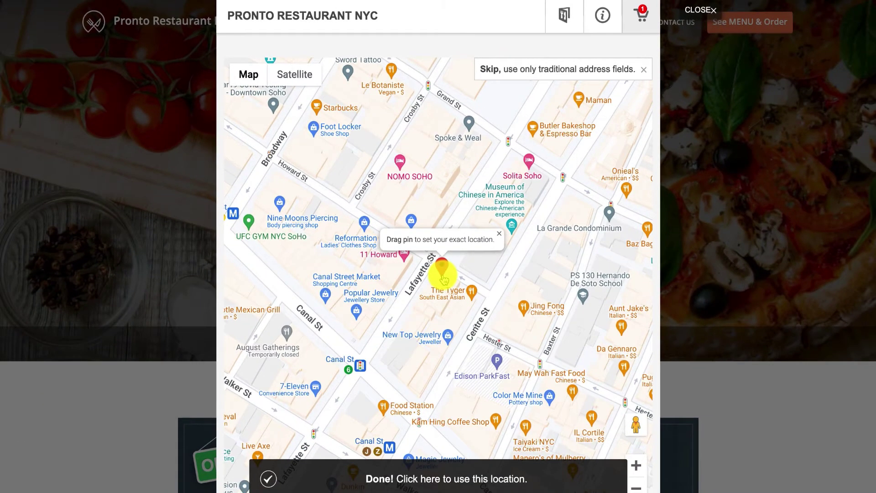
{"action": "left_click", "coordinate": [379, 483]}
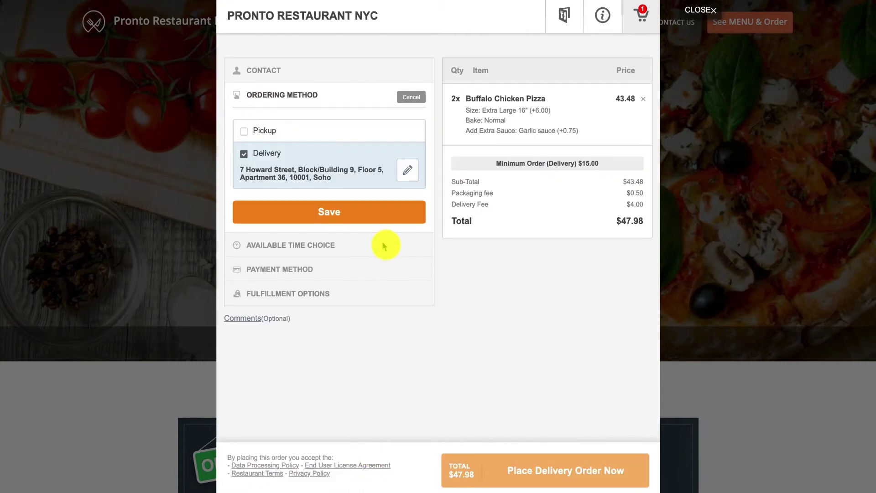
Save delivery as the ordering method and set today's 04:30–04:45 AM time slot
{"action": "left_click", "coordinate": [367, 214]}
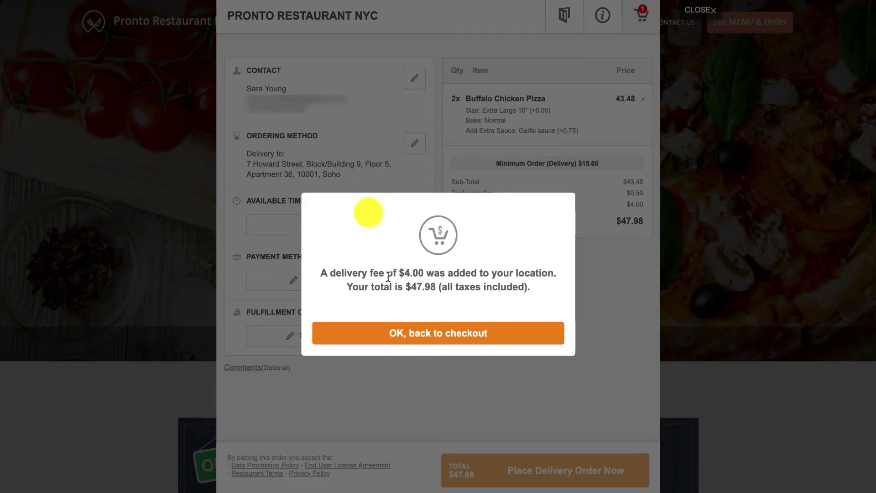
{"action": "left_click", "coordinate": [417, 332]}
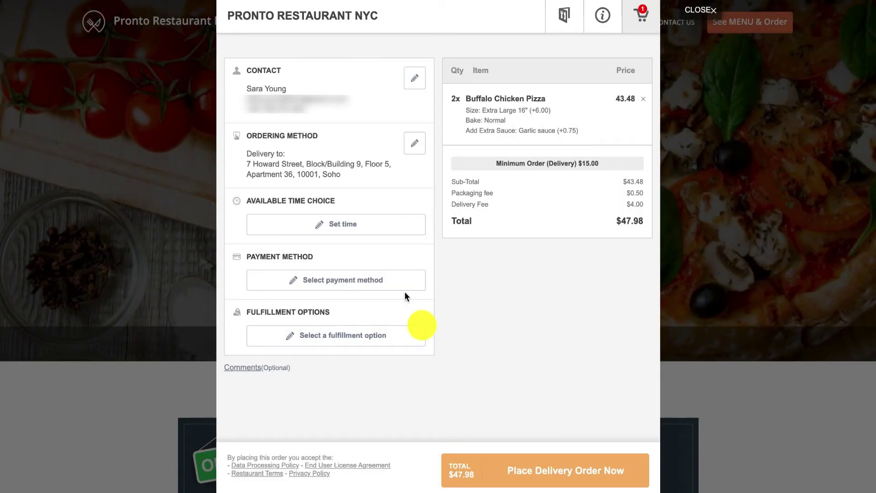
{"action": "left_click", "coordinate": [338, 224]}
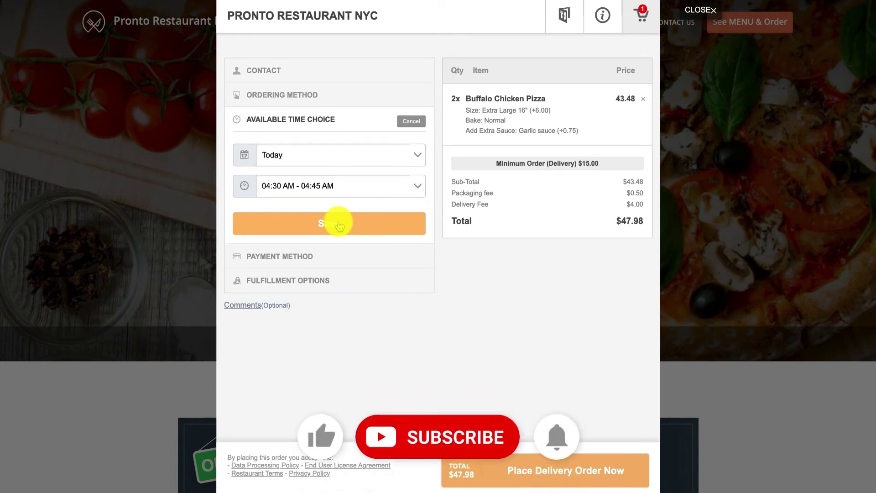
{"action": "left_click", "coordinate": [338, 223]}
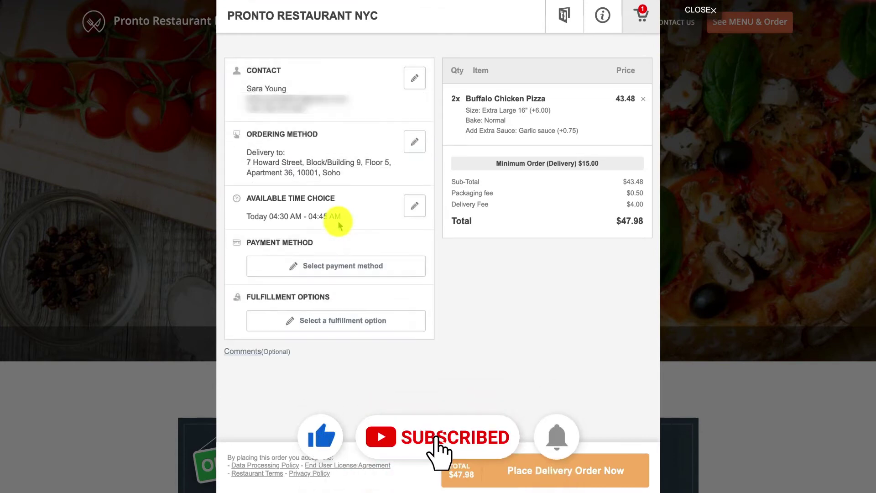
Choose cash payment and in-person delivery, then place the delivery order
{"action": "left_click", "coordinate": [343, 263]}
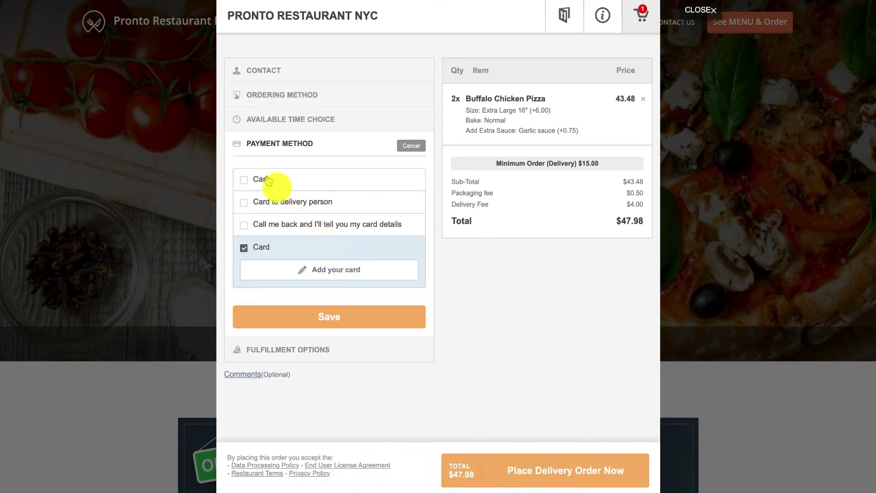
{"action": "left_click", "coordinate": [264, 178]}
{"action": "left_click", "coordinate": [337, 292]}
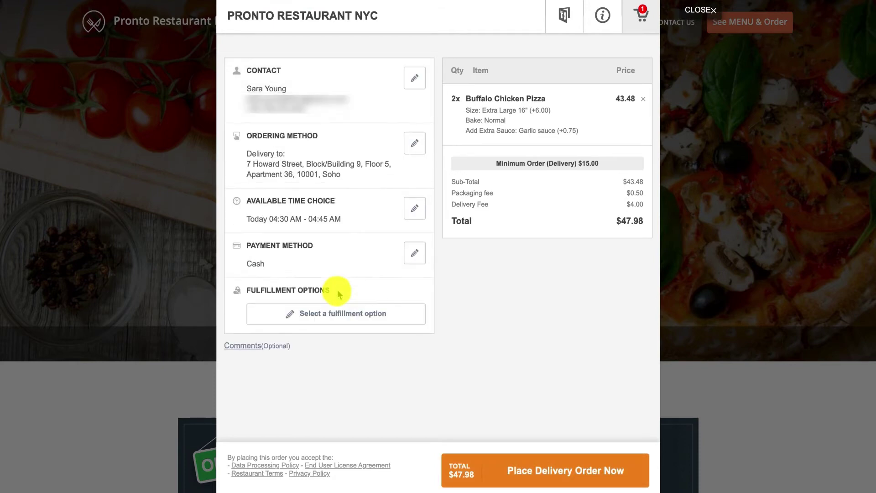
{"action": "left_click", "coordinate": [339, 306]}
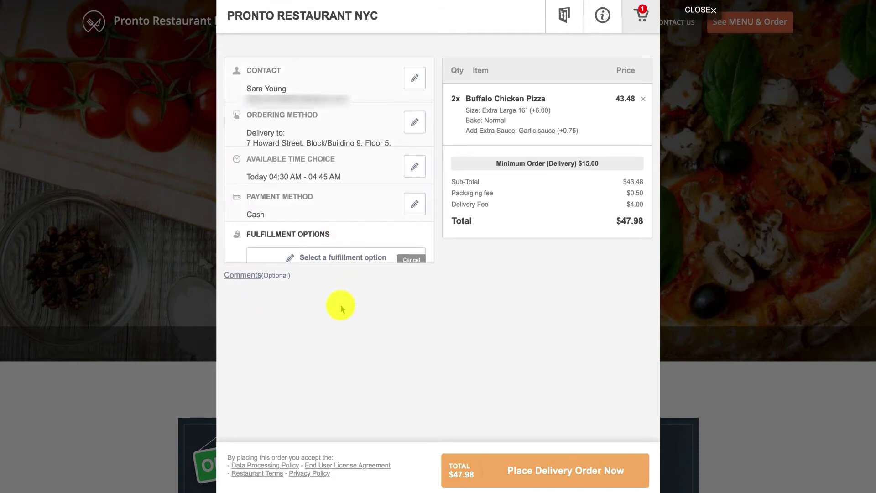
{"action": "left_click", "coordinate": [281, 204]}
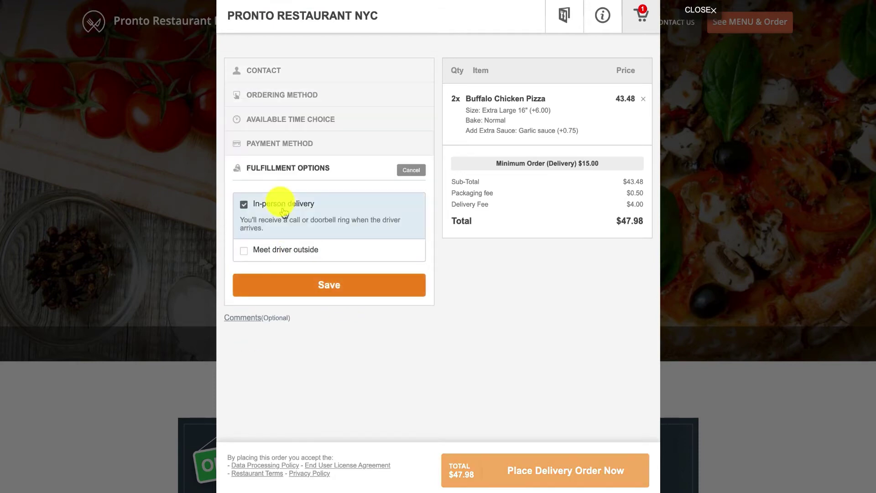
{"action": "left_click", "coordinate": [332, 285]}
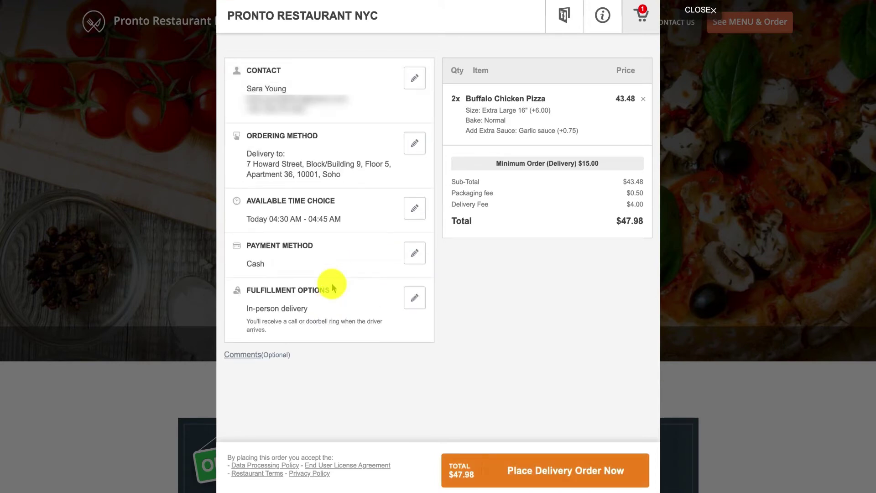
{"action": "left_click", "coordinate": [556, 468]}
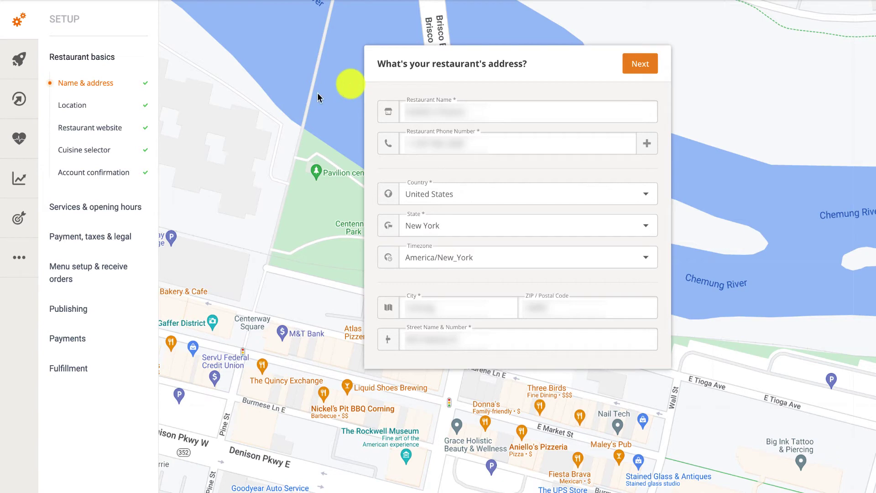
Open the Reports Overview and expand the Extended reports list
{"action": "left_click", "coordinate": [21, 180]}
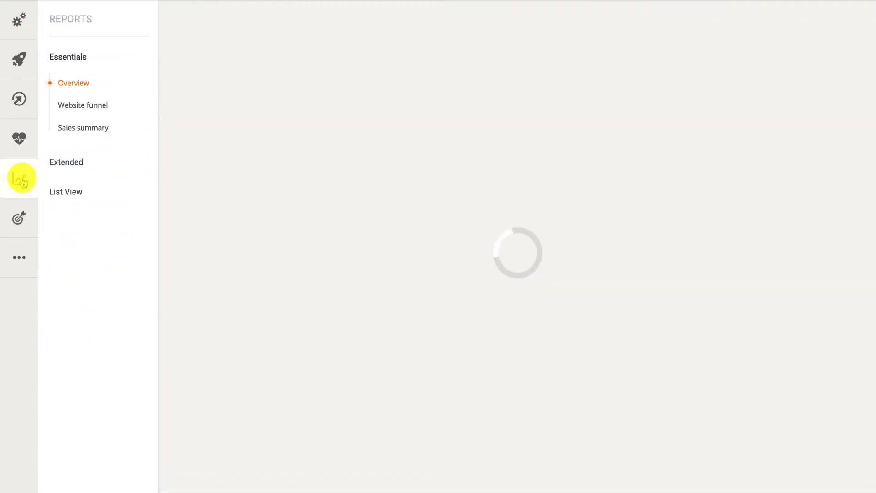
{"action": "left_click", "coordinate": [54, 164]}
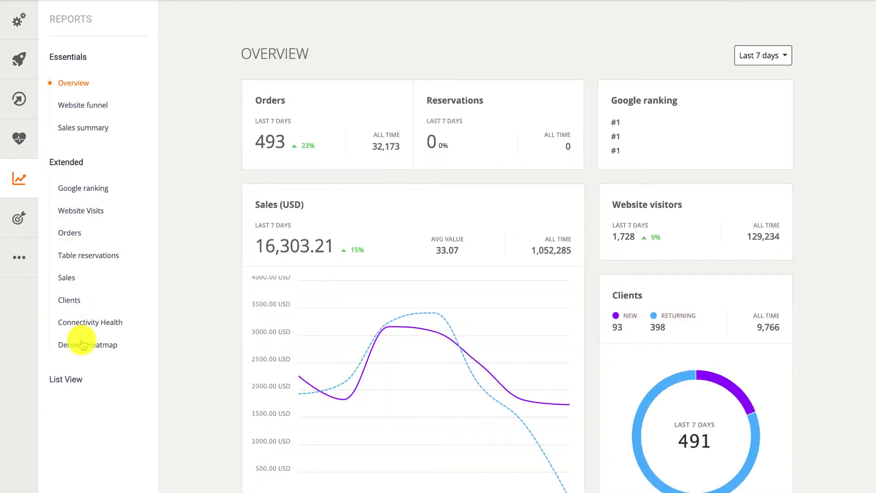
View the Delivery Heatmap, zooming the map, across 24 hours, 7 days, 1 month and 3 months
{"action": "left_click", "coordinate": [82, 344]}
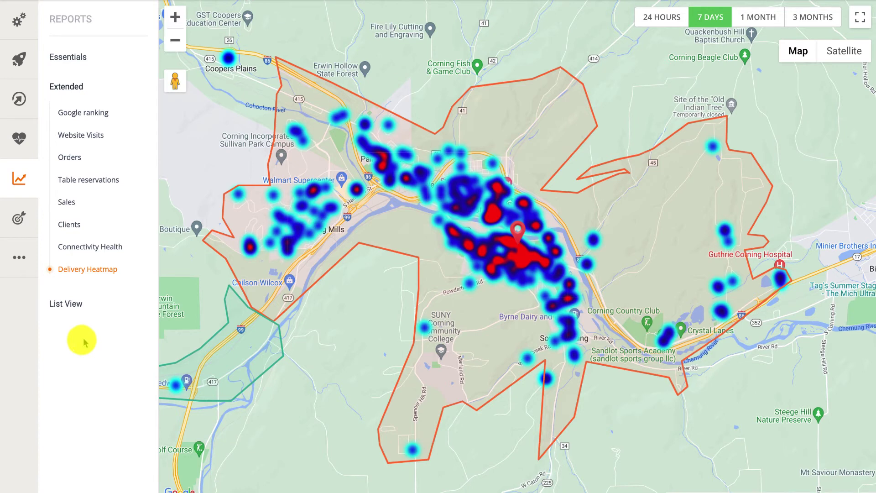
{"action": "left_click", "coordinate": [176, 41]}
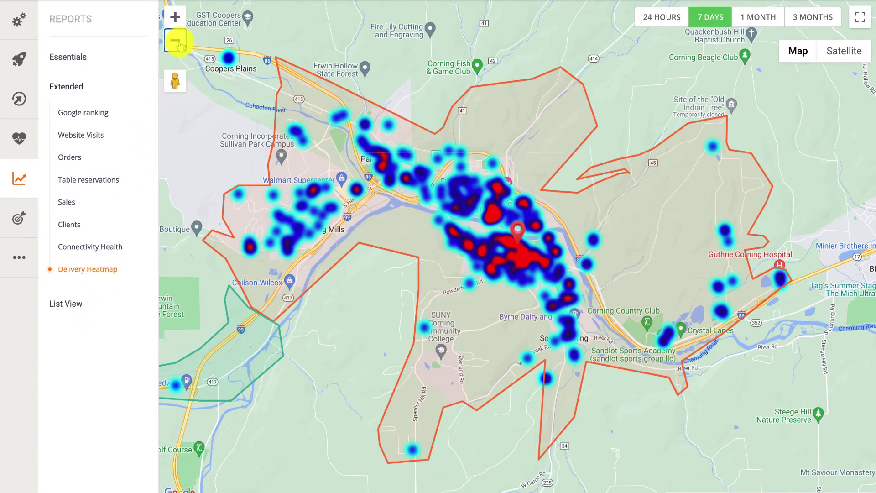
{"action": "left_click", "coordinate": [176, 41]}
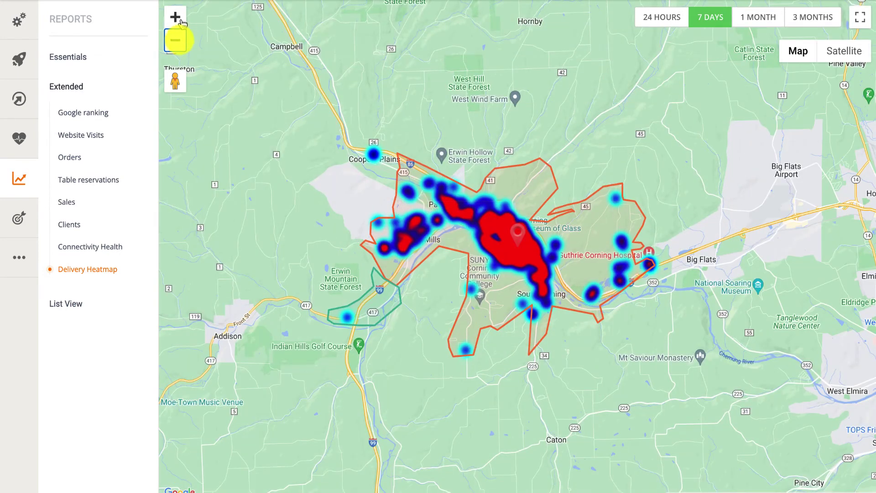
{"action": "left_click", "coordinate": [178, 18]}
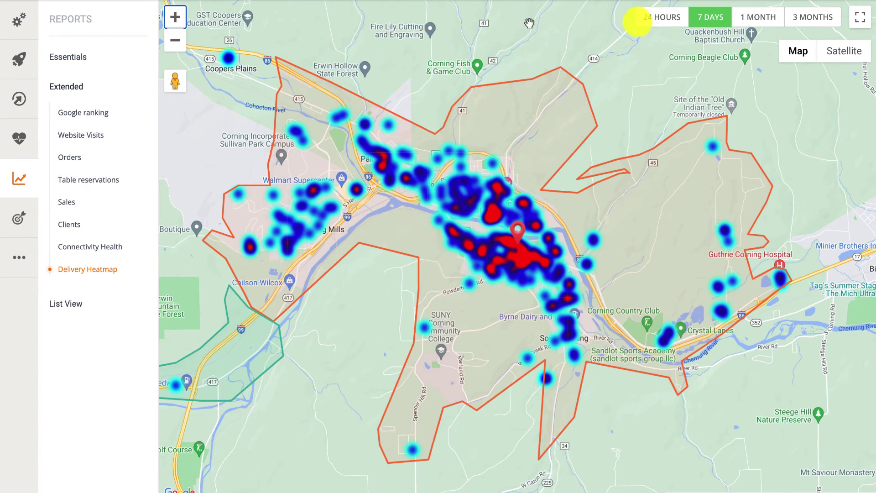
{"action": "left_click", "coordinate": [655, 26]}
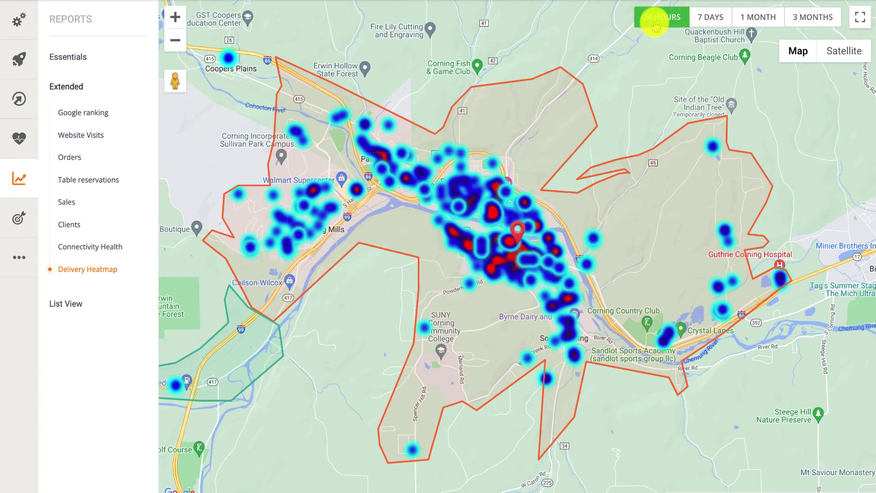
{"action": "left_click", "coordinate": [707, 19]}
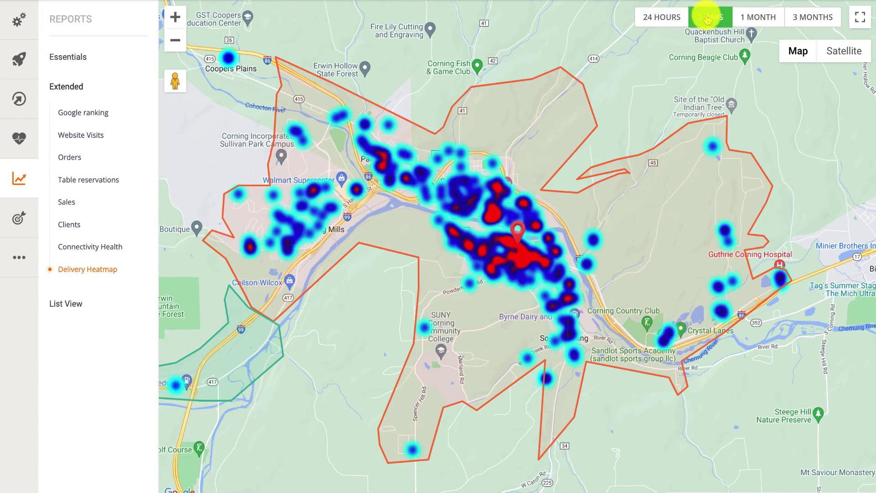
{"action": "left_click", "coordinate": [752, 17]}
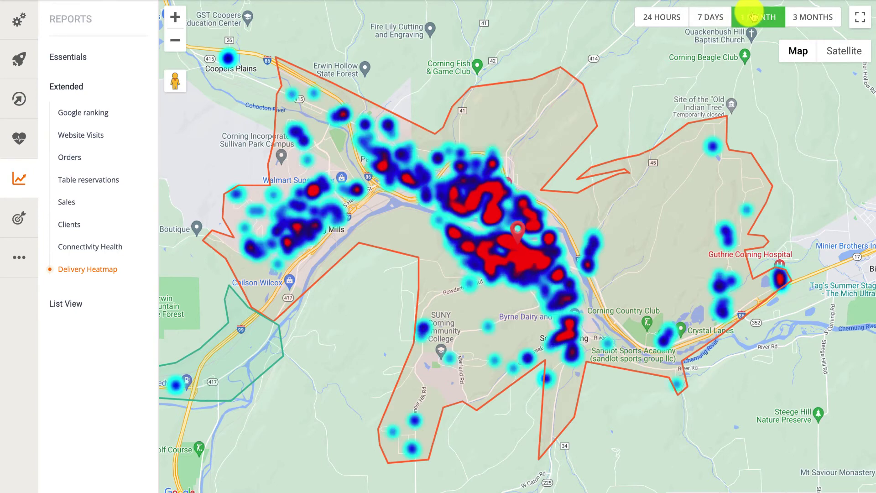
{"action": "left_click", "coordinate": [802, 18]}
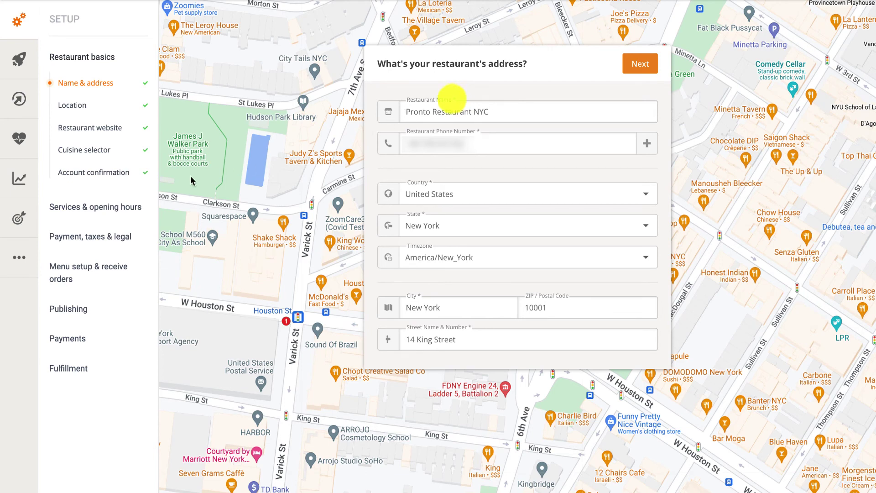
Start a new self-made promo deal of type Free delivery
{"action": "left_click", "coordinate": [22, 218]}
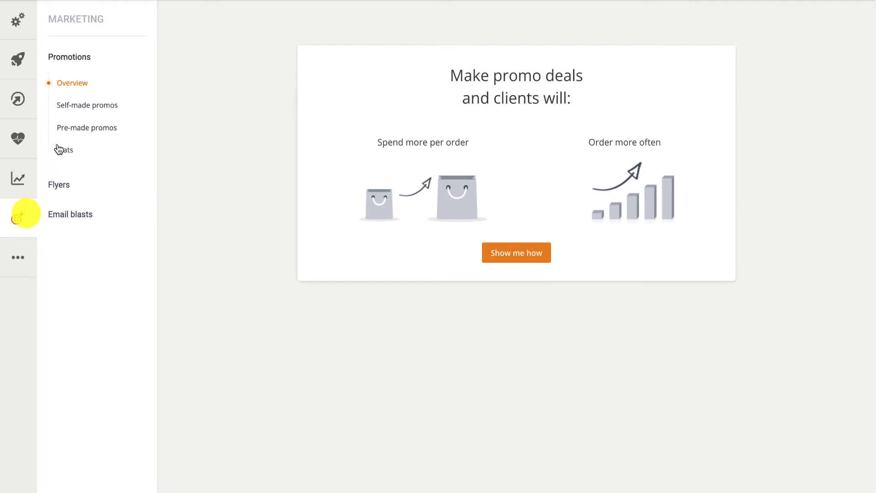
{"action": "left_click", "coordinate": [86, 108]}
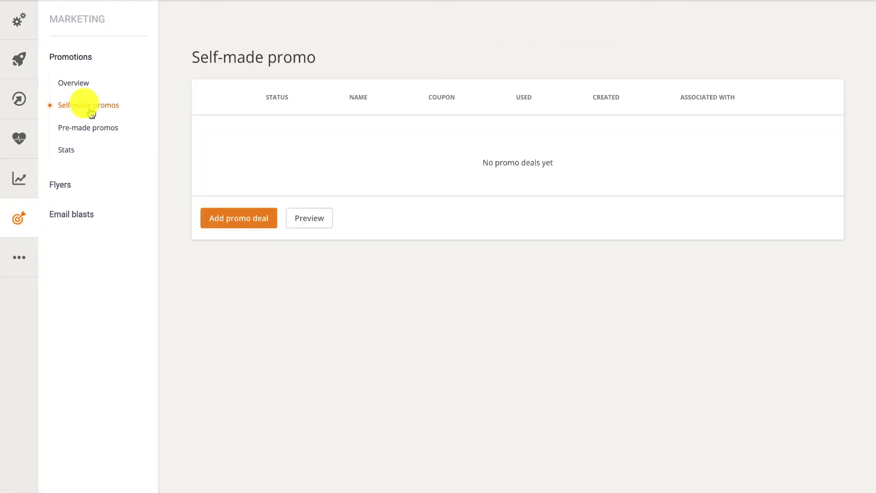
{"action": "left_click", "coordinate": [246, 216]}
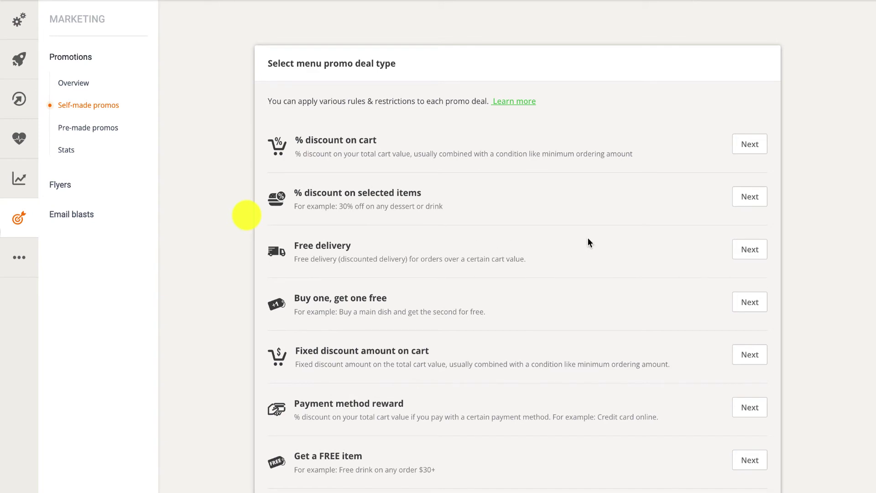
{"action": "left_click", "coordinate": [740, 251]}
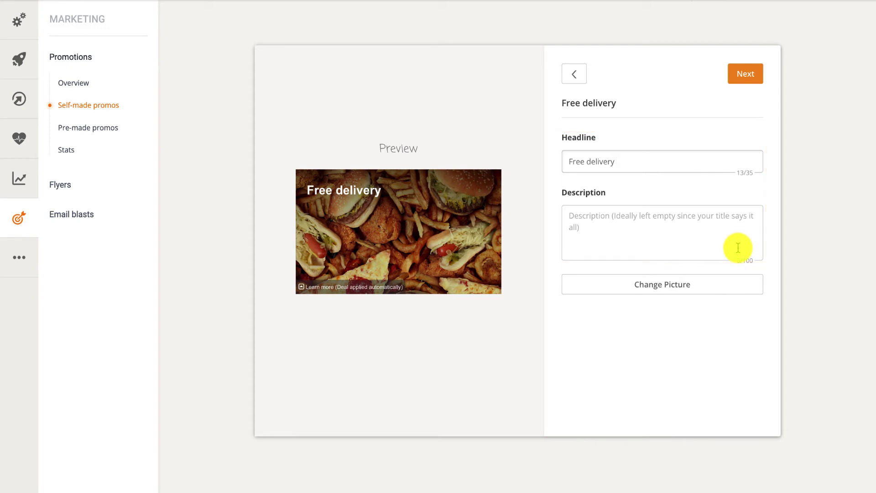
Replace the promo picture with the Special Offer image from the Other category
{"action": "left_click", "coordinate": [704, 283]}
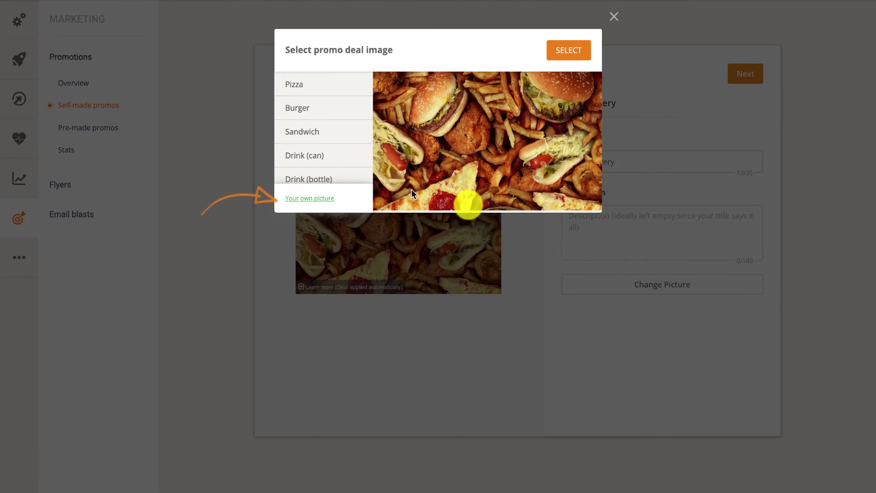
{"action": "scroll", "coordinate": [334, 164], "scroll_direction": "down", "scroll_amount": 3}
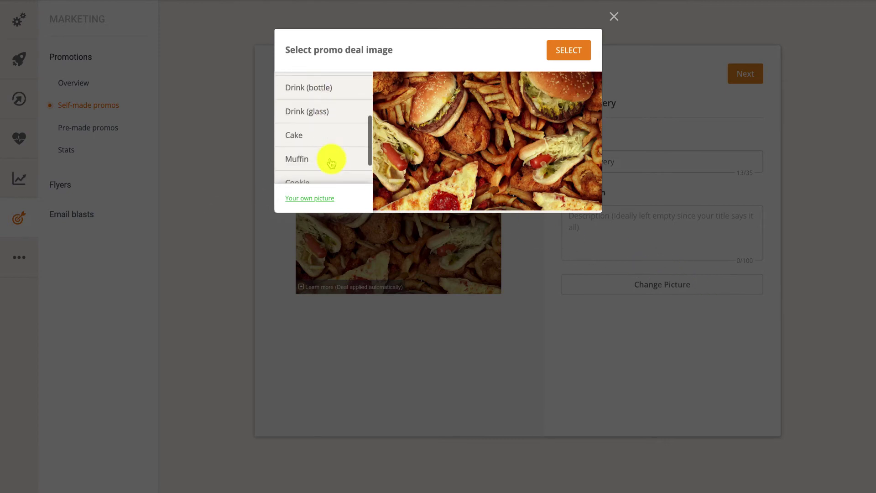
{"action": "scroll", "coordinate": [331, 162], "scroll_direction": "down", "scroll_amount": 1}
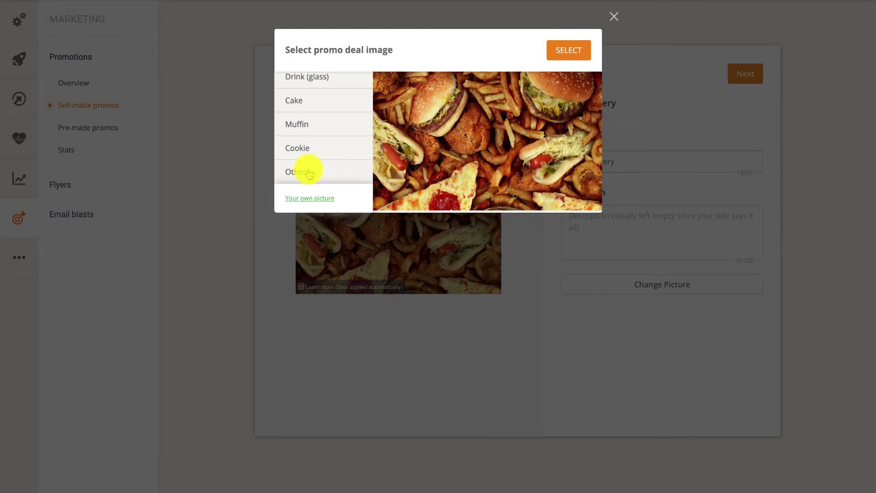
{"action": "left_click", "coordinate": [308, 173]}
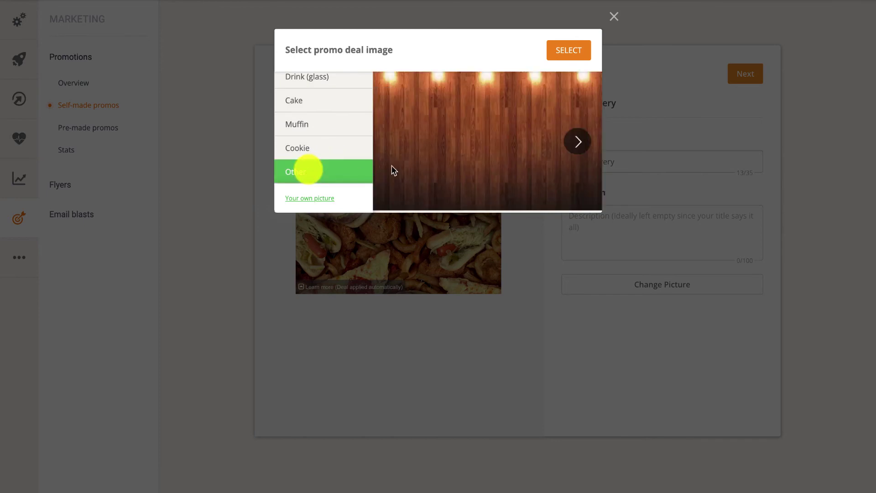
{"action": "left_click", "coordinate": [581, 148]}
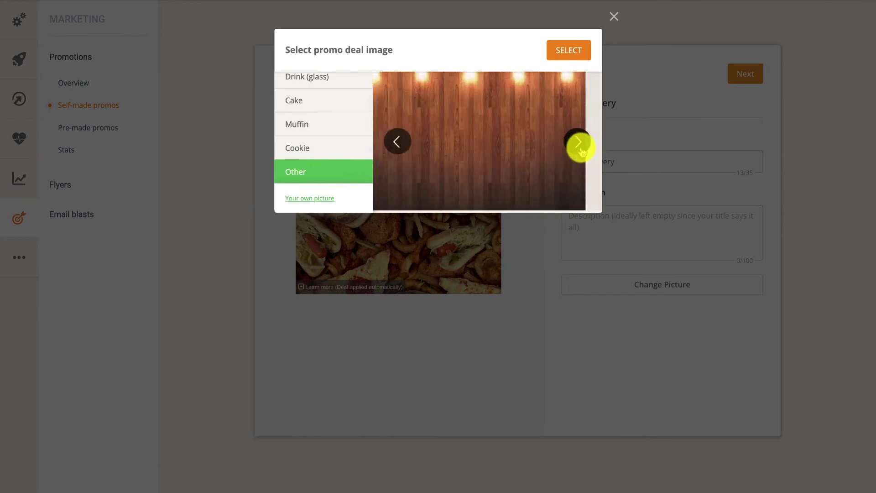
{"action": "left_click", "coordinate": [581, 148]}
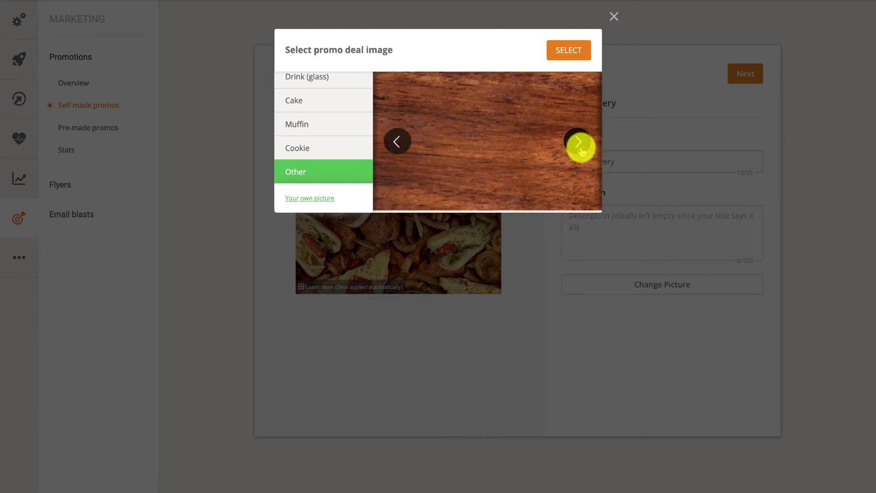
{"action": "left_click", "coordinate": [582, 149]}
{"action": "left_click", "coordinate": [581, 149]}
{"action": "left_click", "coordinate": [581, 149]}
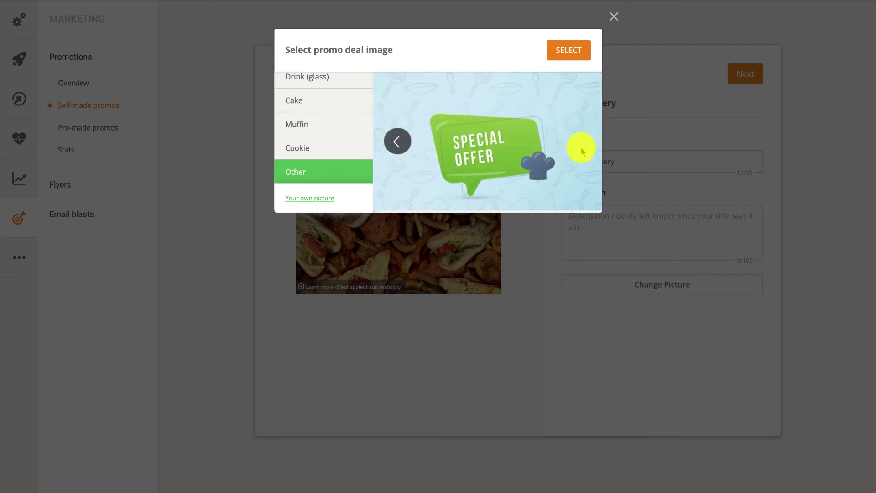
{"action": "left_click", "coordinate": [570, 51]}
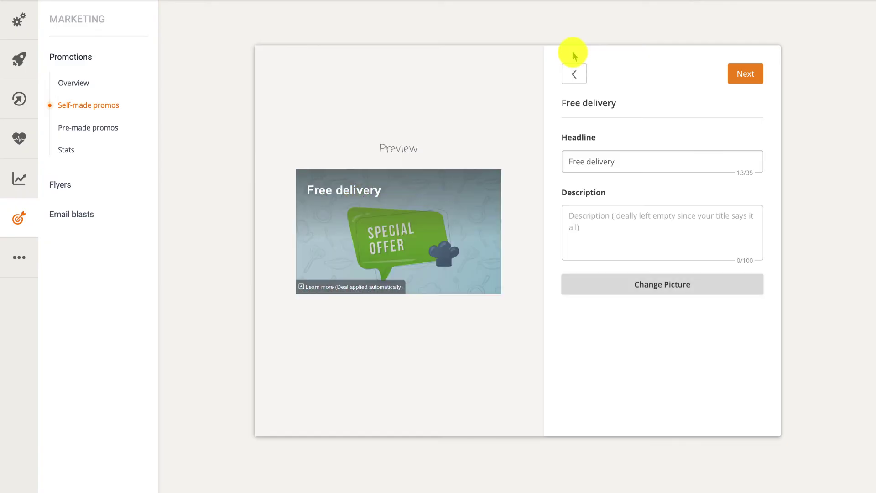
{"action": "left_click", "coordinate": [735, 78]}
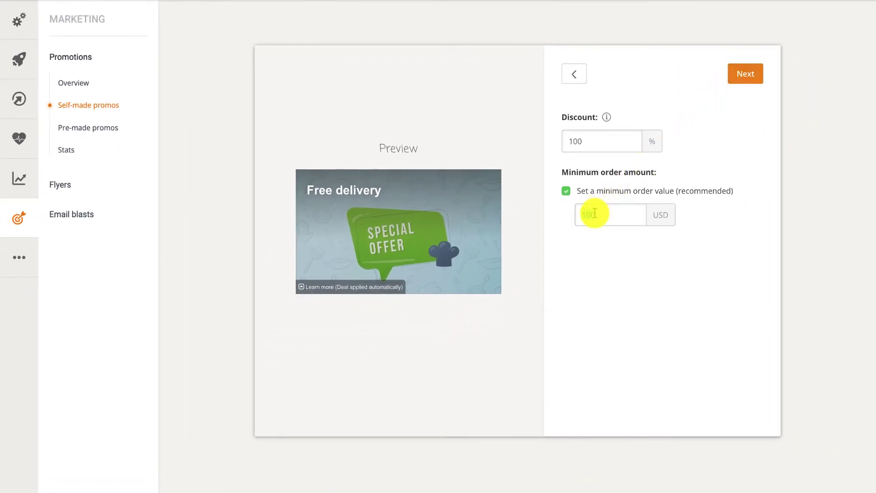
Set the free-delivery promo's minimum order amount to 20 USD
{"action": "left_click", "coordinate": [594, 213]}
{"action": "type", "text": "20"}
{"action": "left_click", "coordinate": [734, 76]}
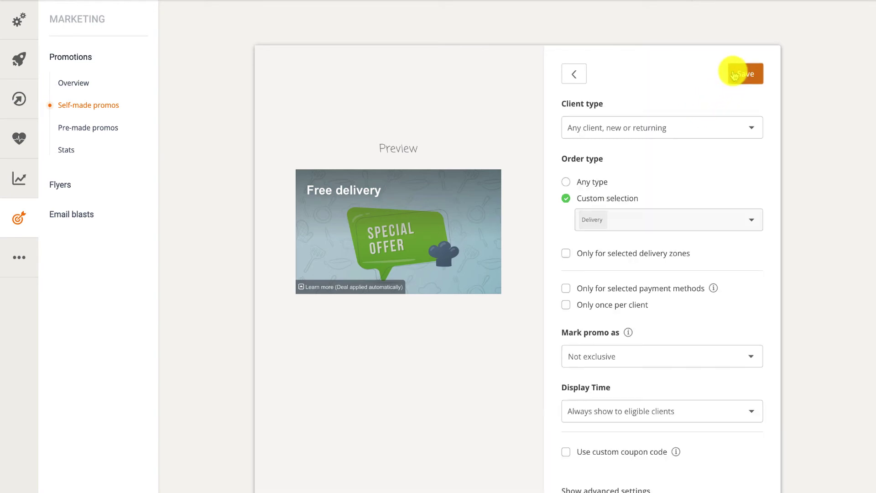
Keep the promo open to any client with no delivery-zone restriction and save it
{"action": "left_click", "coordinate": [749, 128]}
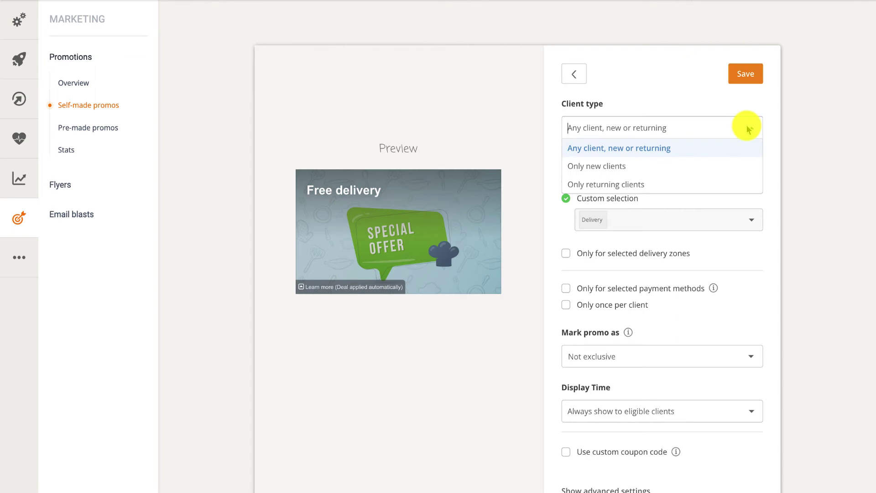
{"action": "left_click", "coordinate": [632, 149]}
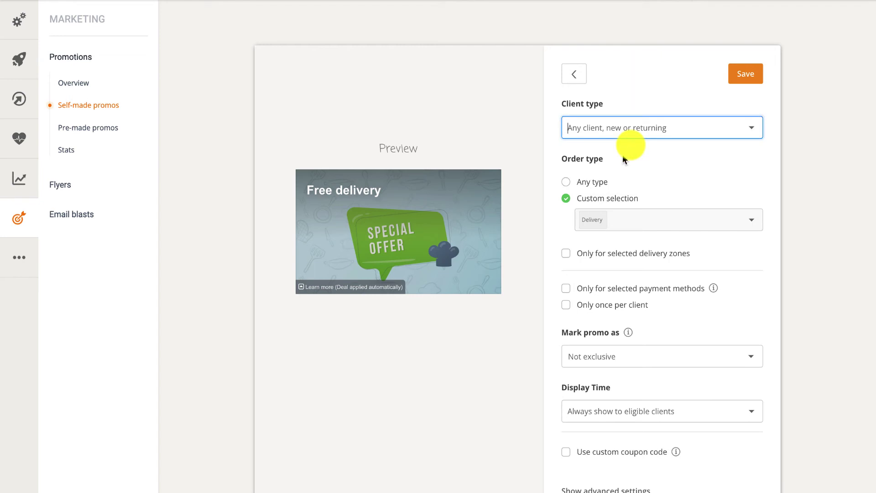
{"action": "left_click", "coordinate": [566, 254]}
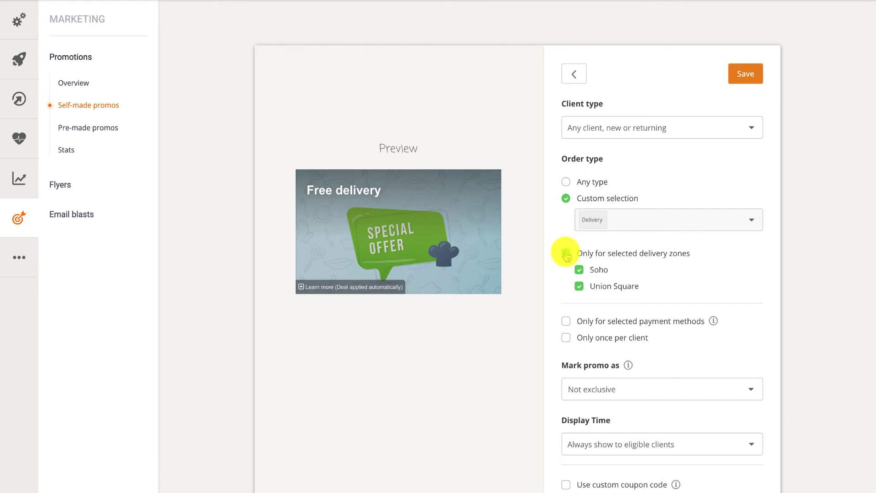
{"action": "left_click", "coordinate": [566, 254]}
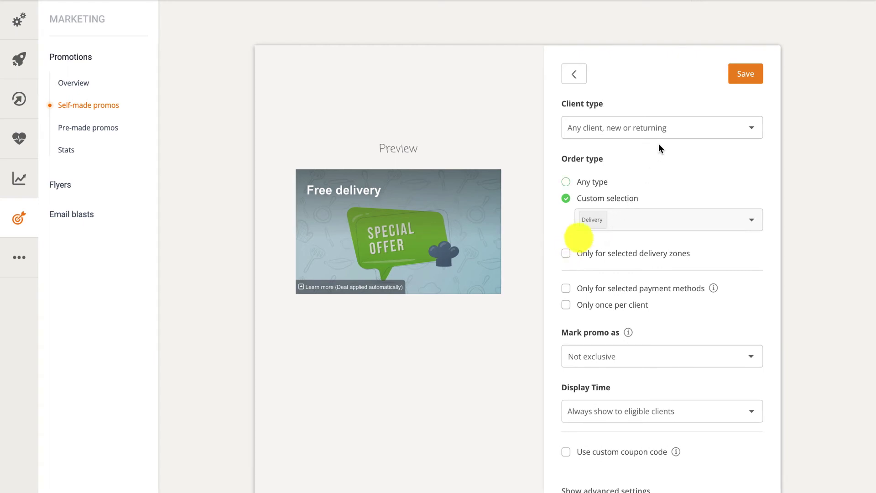
{"action": "left_click", "coordinate": [734, 78]}
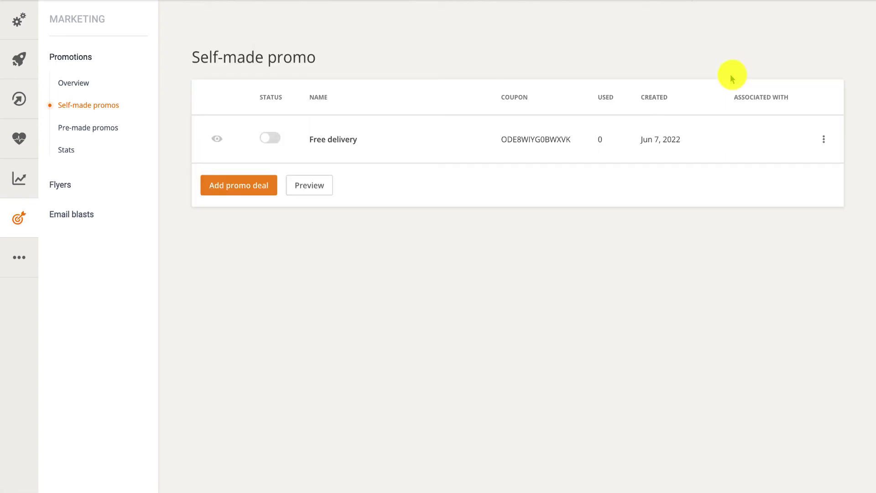
Activate the Free delivery promo and preview the menu at present time as a new client
{"action": "left_click", "coordinate": [275, 138]}
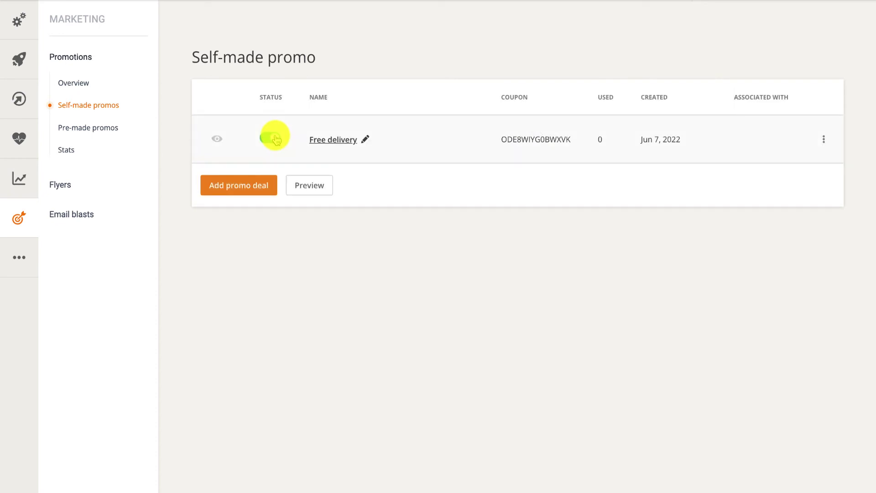
{"action": "left_click", "coordinate": [306, 182]}
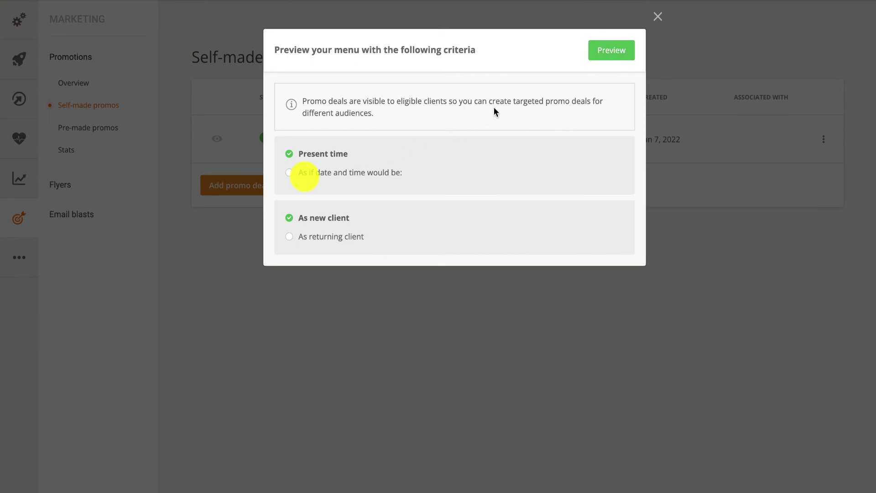
{"action": "left_click", "coordinate": [603, 53]}
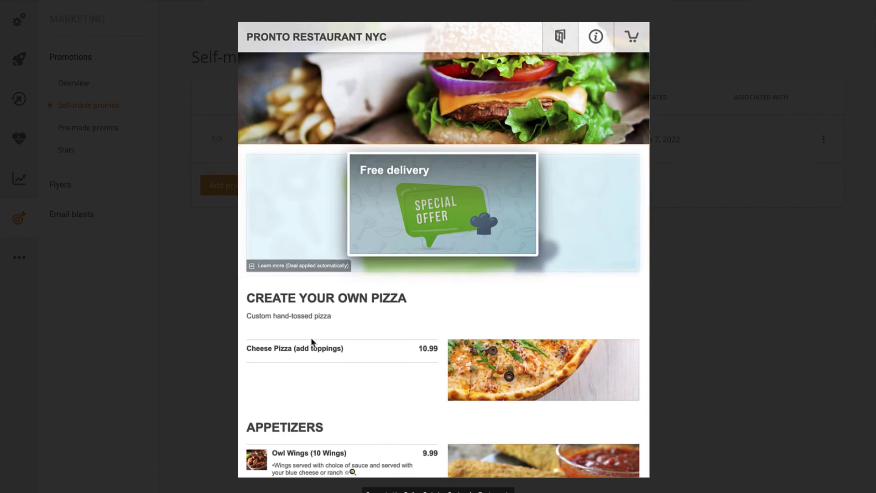
Add an Extra Large 16" Woodstock Pizza with garlic sauce ($21.74) to the cart and view the cart
{"action": "scroll", "coordinate": [329, 387], "scroll_direction": "down", "scroll_amount": 2}
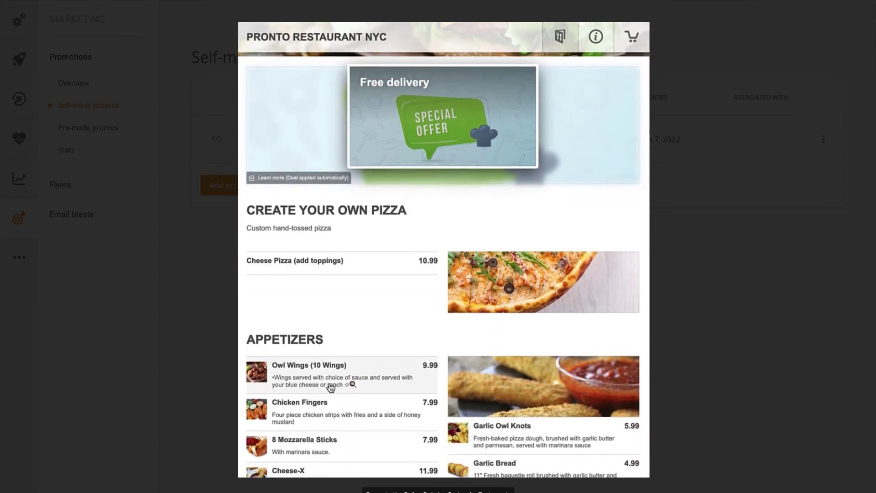
{"action": "scroll", "coordinate": [331, 388], "scroll_direction": "down", "scroll_amount": 3}
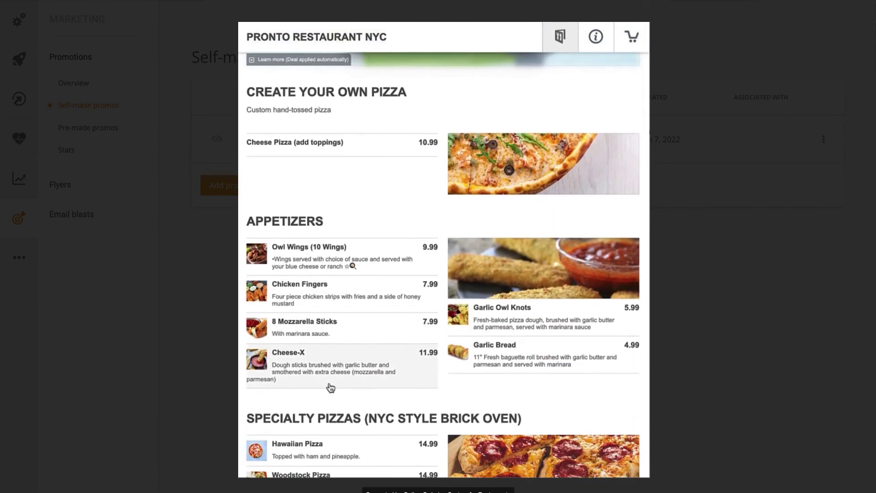
{"action": "scroll", "coordinate": [331, 388], "scroll_direction": "down", "scroll_amount": 2}
{"action": "left_click", "coordinate": [327, 388]}
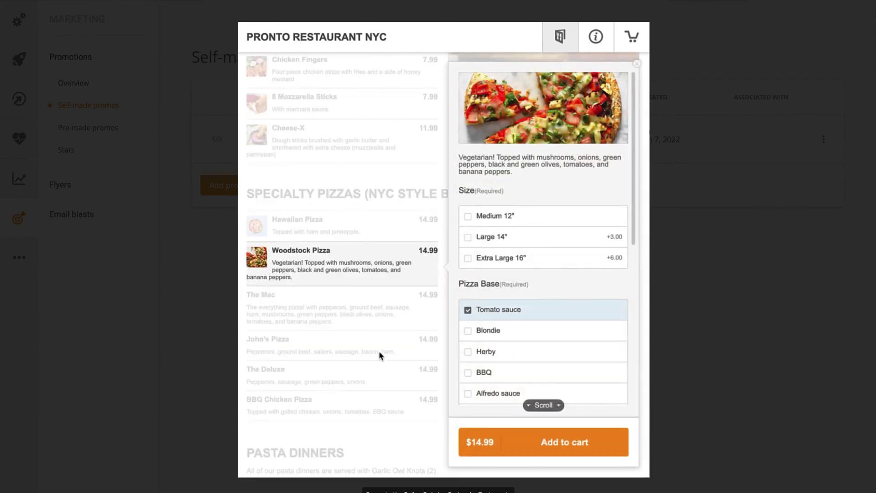
{"action": "left_click", "coordinate": [468, 258]}
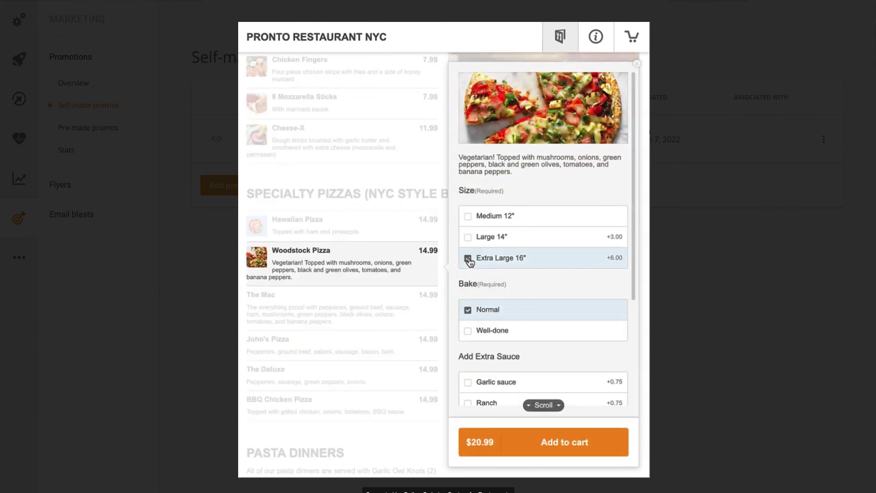
{"action": "left_click", "coordinate": [510, 389]}
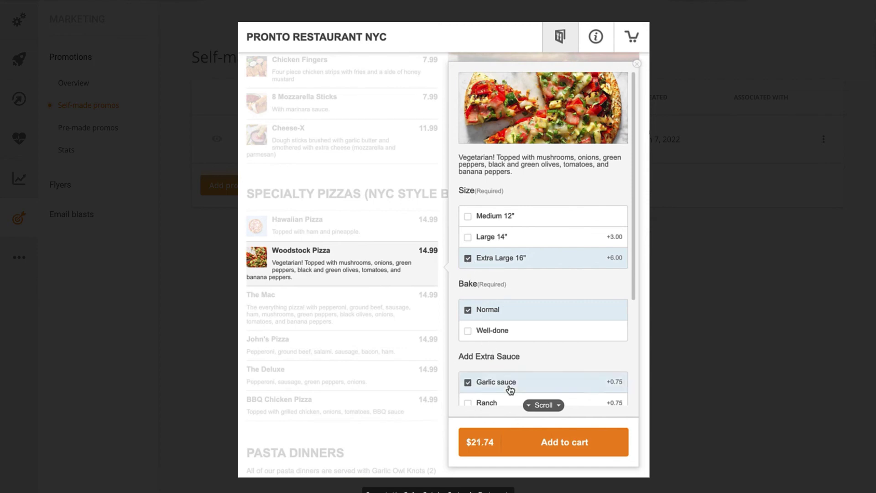
{"action": "left_click", "coordinate": [546, 439]}
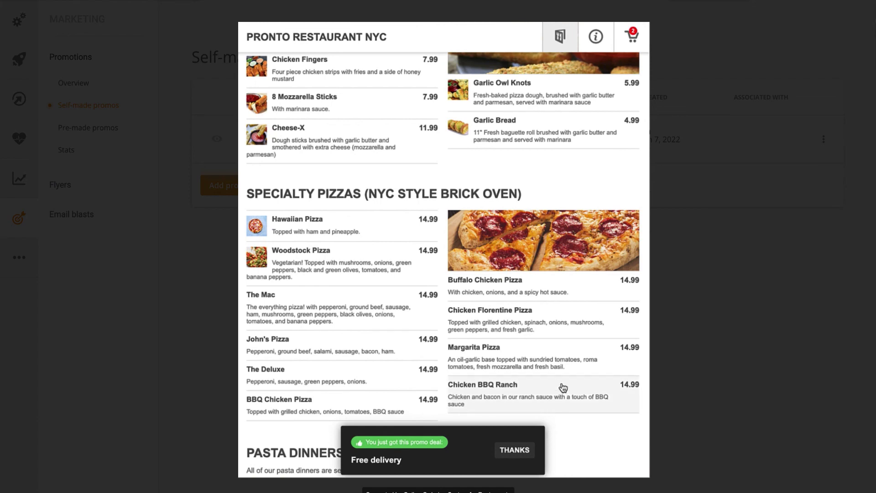
{"action": "left_click", "coordinate": [632, 38]}
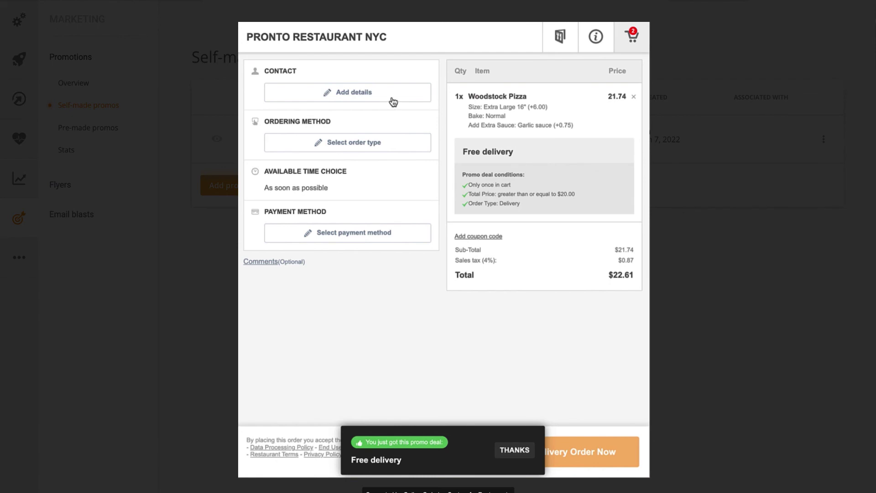
Save the customer's first name, last name, e-mail and phone, then pick Delivery as the order type
{"action": "left_click", "coordinate": [393, 97]}
{"action": "left_click", "coordinate": [322, 104]}
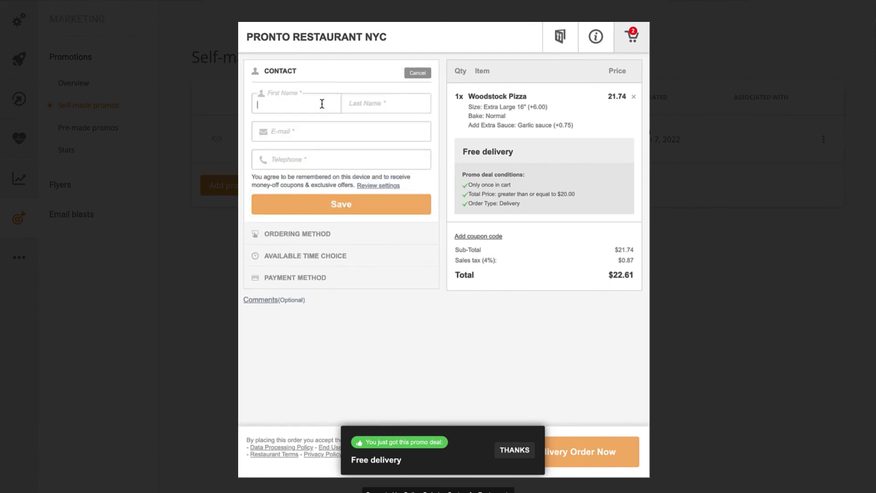
{"action": "key", "text": "Tab"}
{"action": "key", "text": "Tab"}
{"action": "key", "text": "Tab"}
{"action": "type", "text": "2125551234"}
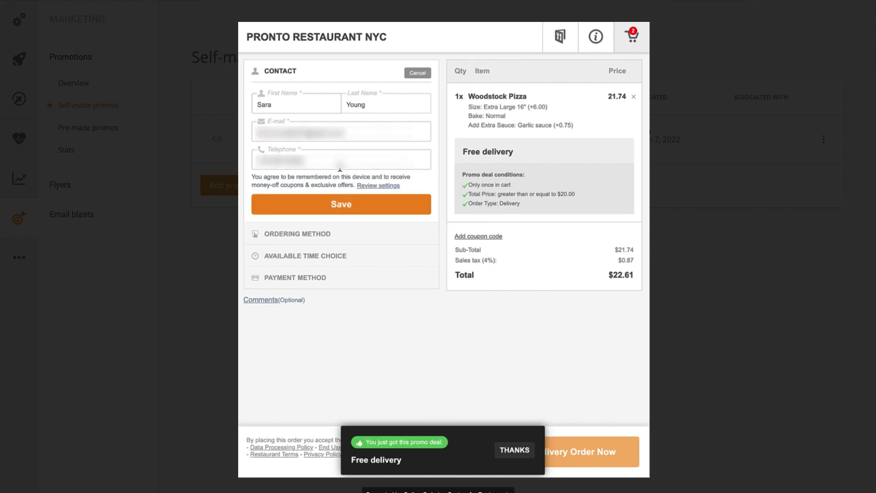
{"action": "left_click", "coordinate": [351, 201]}
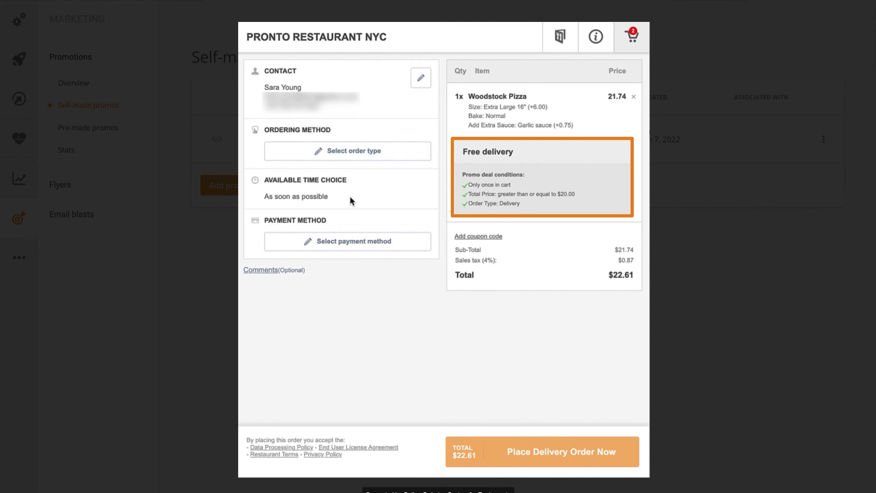
{"action": "left_click", "coordinate": [336, 150]}
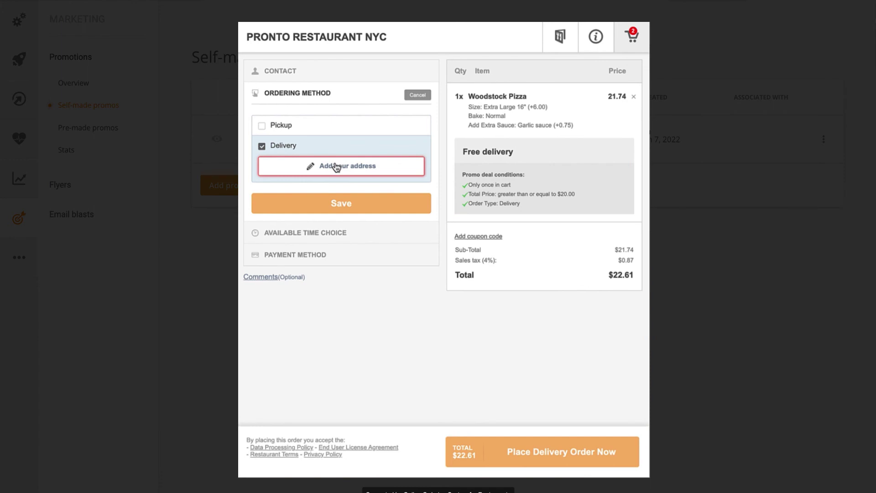
Enter the customer's street, town, postcode, building, floor and apartment as the delivery address
{"action": "left_click", "coordinate": [336, 167]}
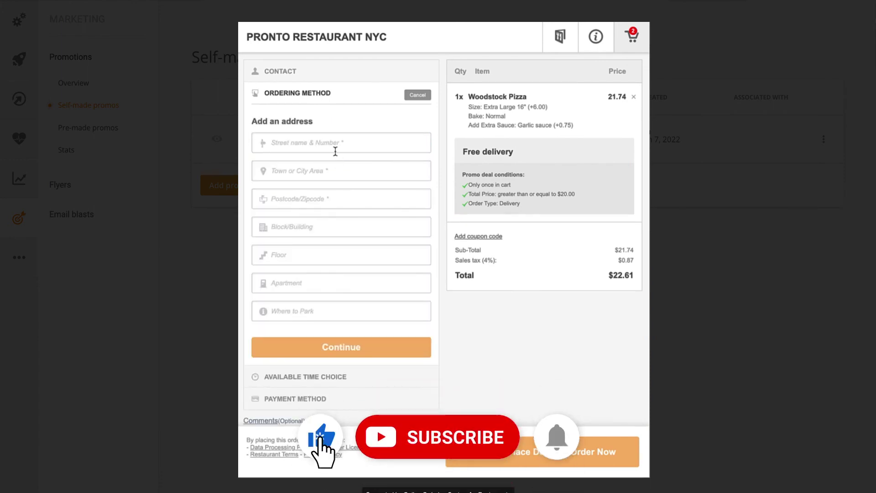
{"action": "left_click", "coordinate": [335, 144]}
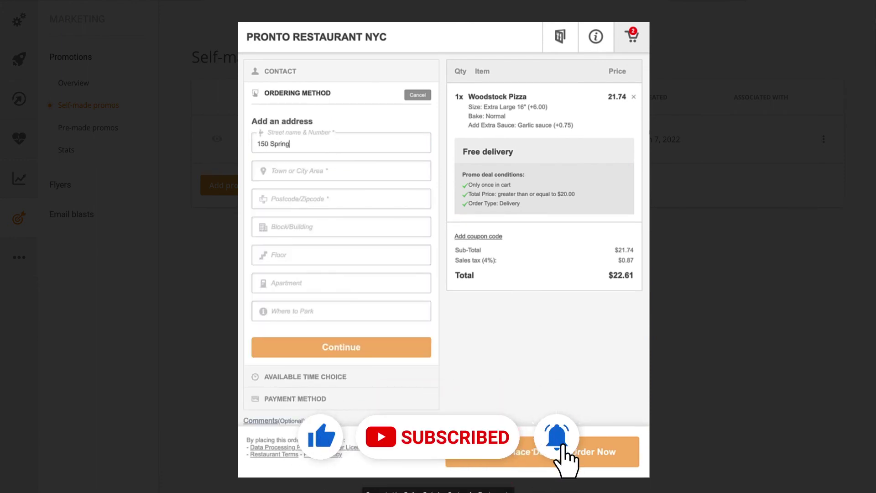
{"action": "key", "text": "Tab"}
{"action": "type", "text": "New York"}
{"action": "key", "text": "Tab"}
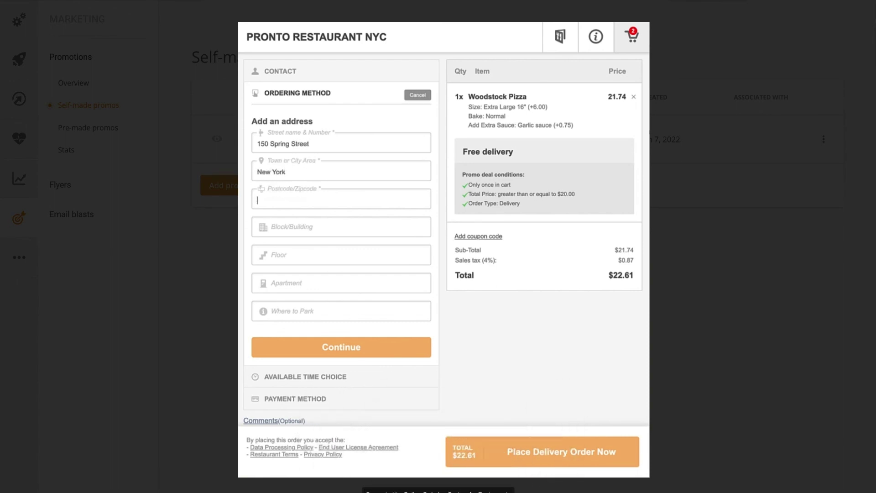
{"action": "type", "text": "10012"}
{"action": "key", "text": "Tab"}
{"action": "type", "text": "5"}
{"action": "key", "text": "Tab"}
{"action": "type", "text": "8"}
{"action": "key", "text": "Tab"}
{"action": "type", "text": "36"}
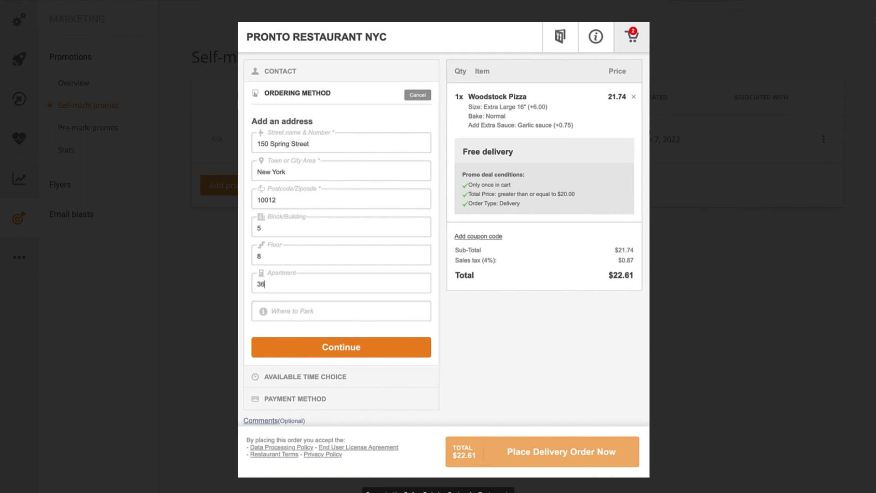
Confirm the address, fine-tune the map pin, and save delivery as the ordering method
{"action": "left_click", "coordinate": [371, 345]}
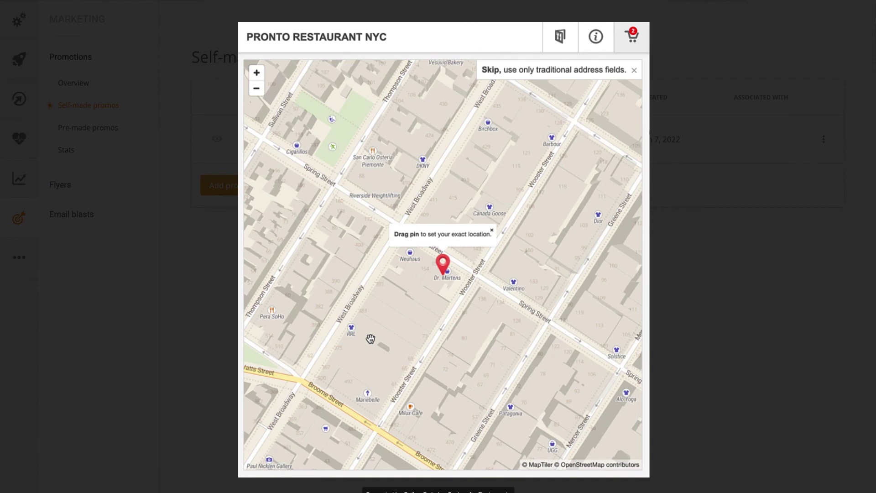
{"action": "scroll", "coordinate": [447, 267], "scroll_direction": "up", "scroll_amount": 2}
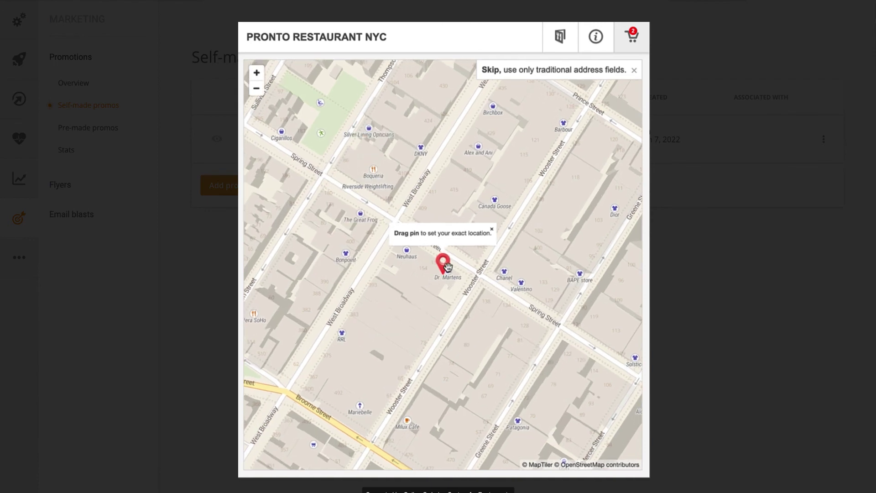
{"action": "left_click_drag", "start_coordinate": [439, 270], "coordinate": [433, 274]}
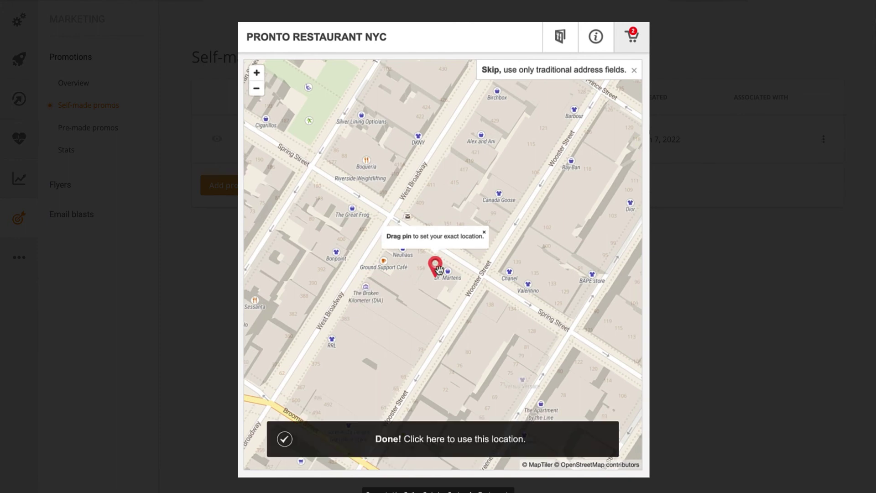
{"action": "left_click", "coordinate": [386, 446]}
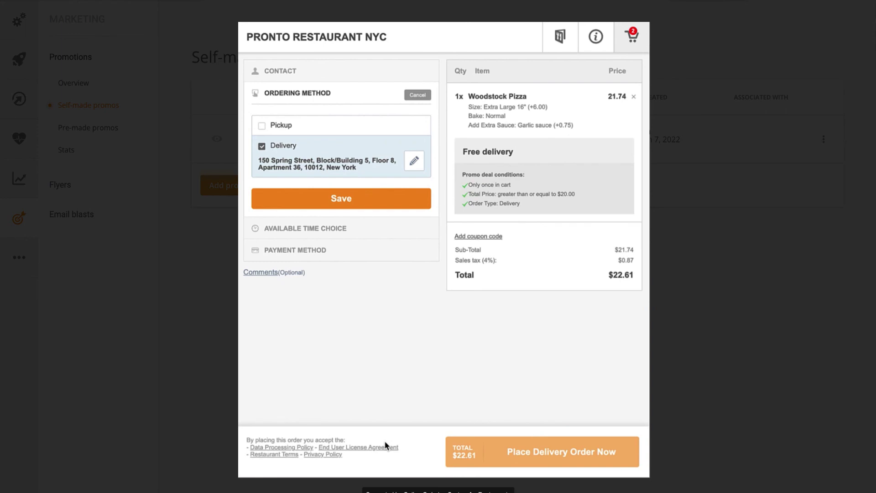
{"action": "left_click", "coordinate": [372, 202]}
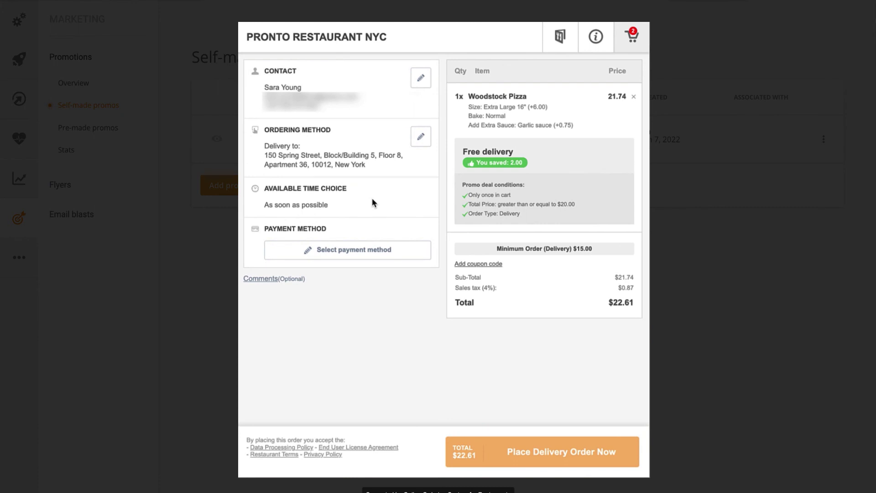
Save Cash as the payment method for the $22.61 preview order
{"action": "left_click", "coordinate": [363, 251]}
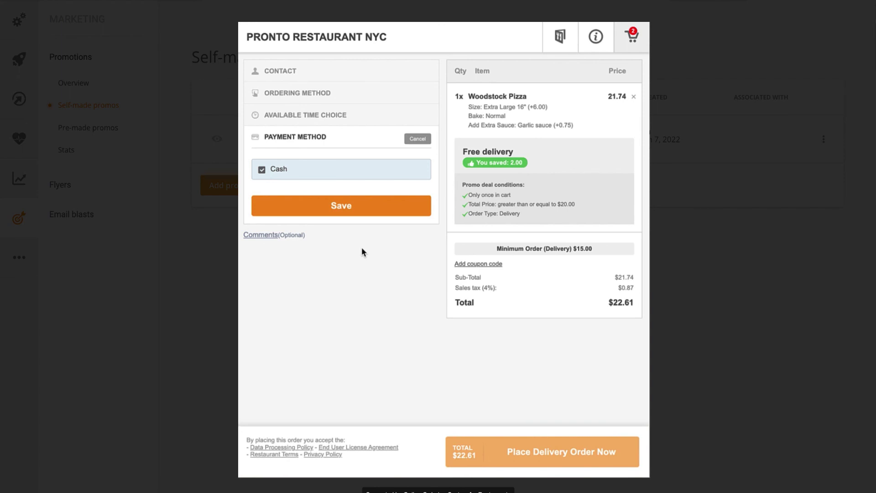
{"action": "left_click", "coordinate": [356, 212]}
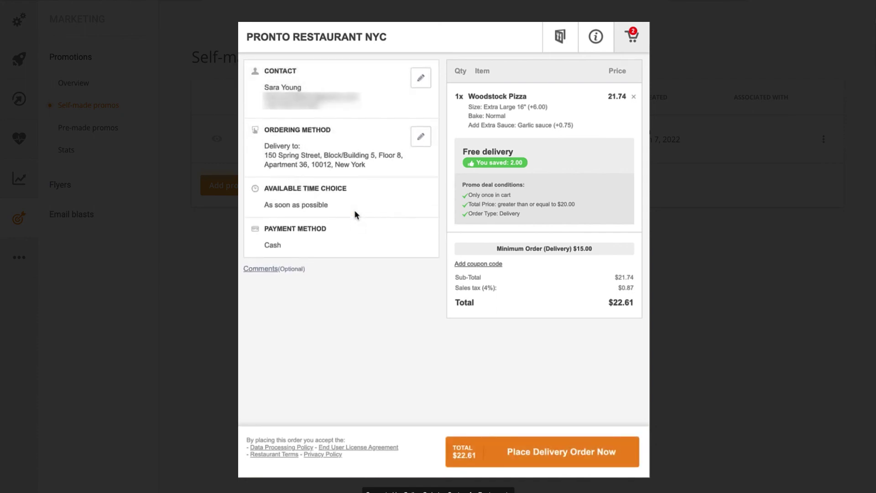